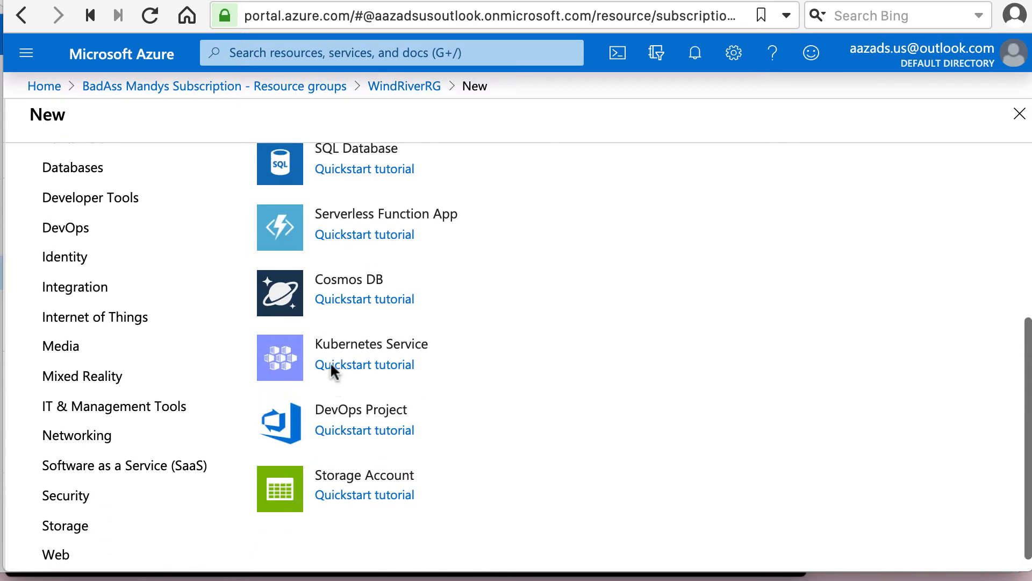
# Browse the Marketplace and list the Compute offerings, such as Virtual machine
pyautogui.scroll(6, 331, 365)
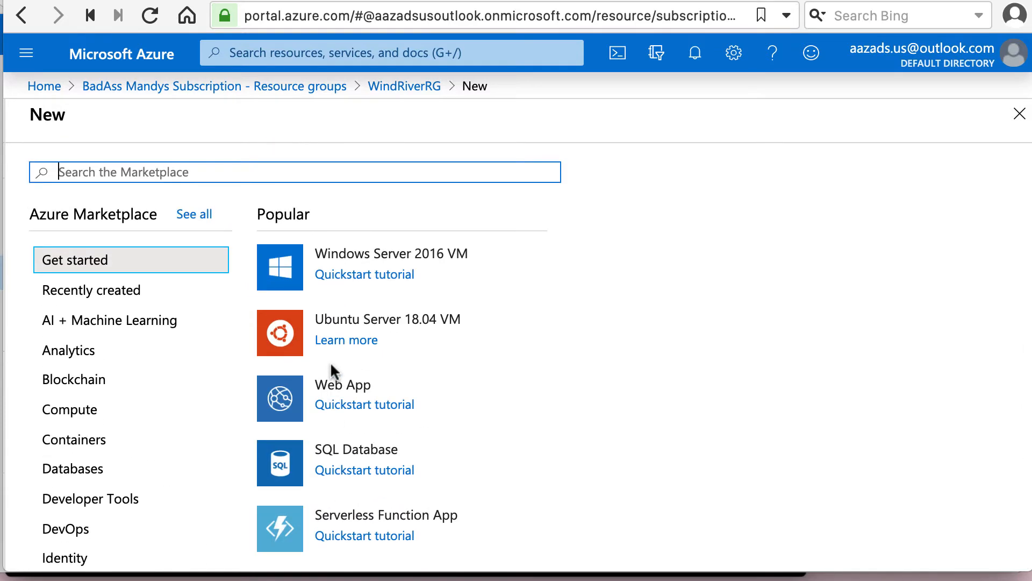
pyautogui.scroll(-3, 330, 361)
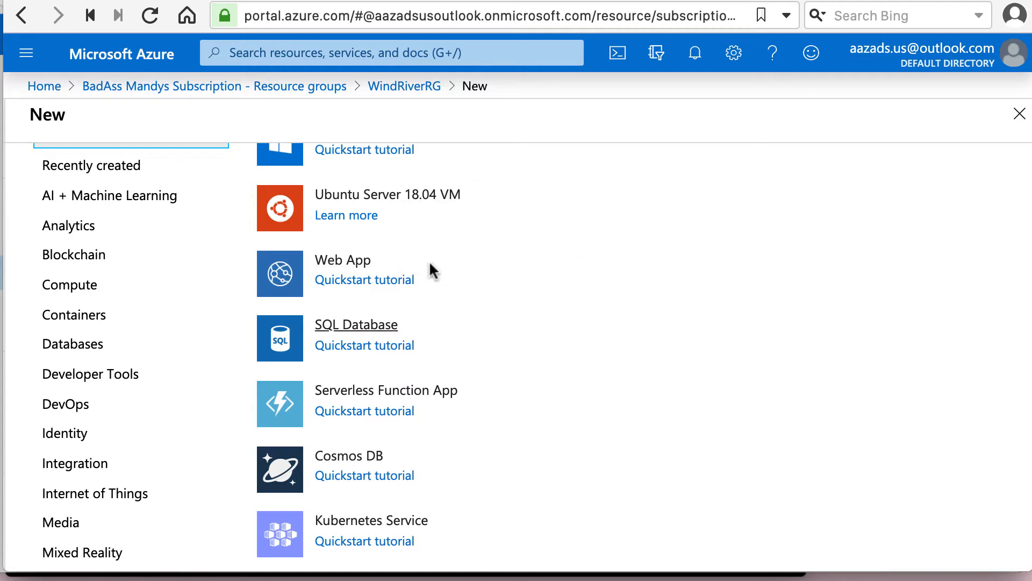
pyautogui.scroll(-3, 478, 249)
pyautogui.scroll(5, 481, 255)
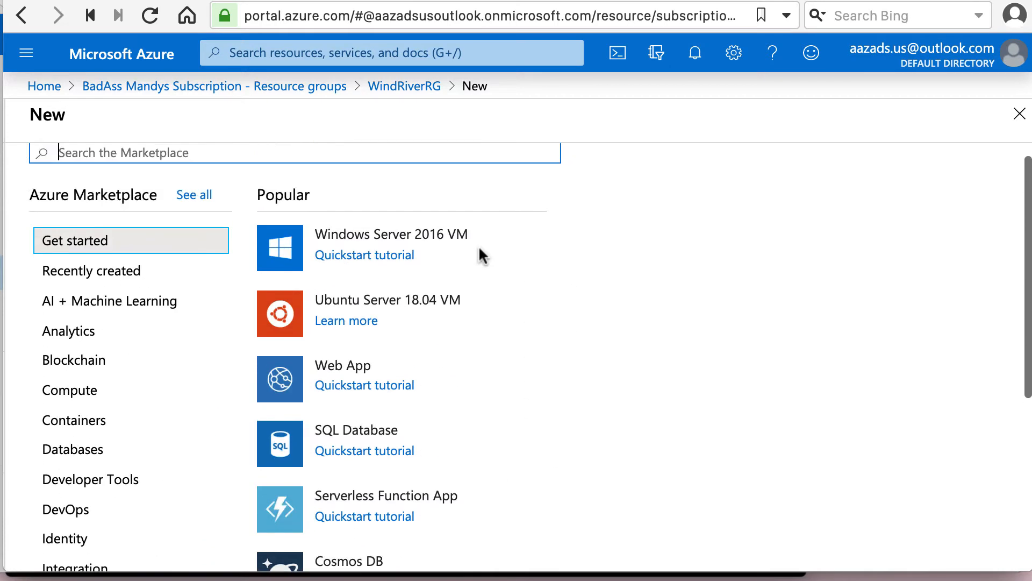
pyautogui.scroll(-2, 480, 255)
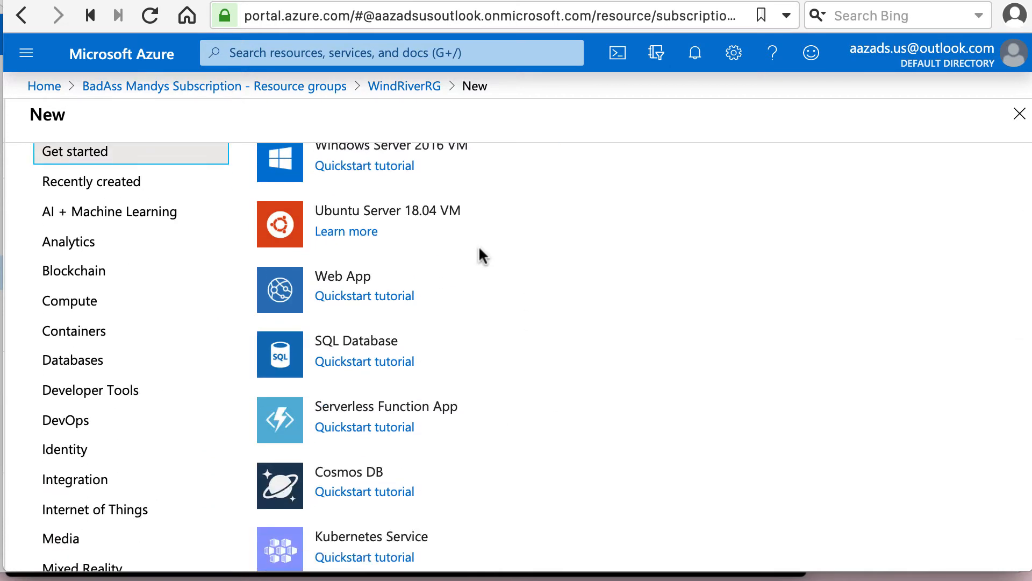
pyautogui.click(86, 316)
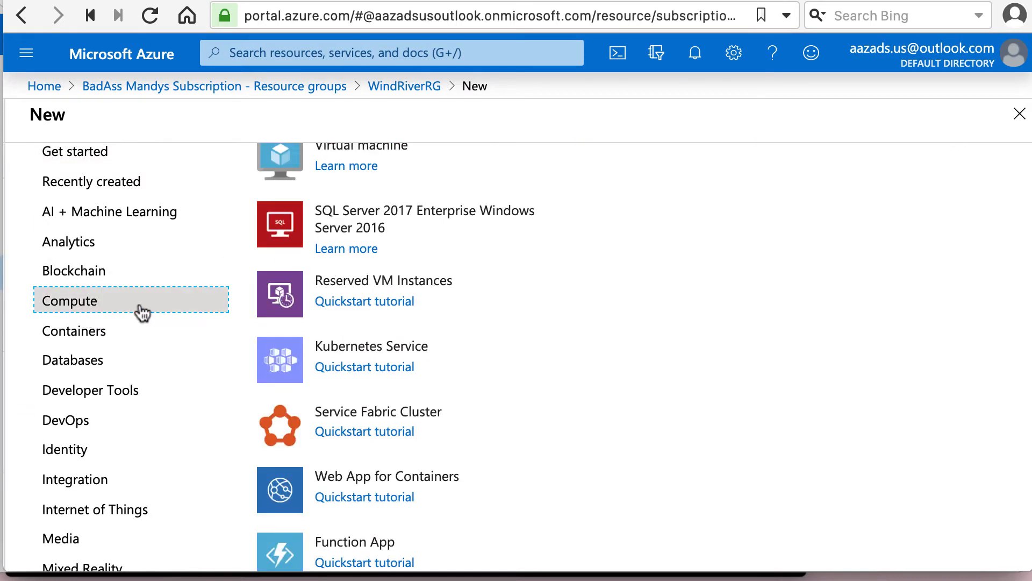
# Start a new virtual machine named TheFirstMachine
pyautogui.scroll(2, 518, 371)
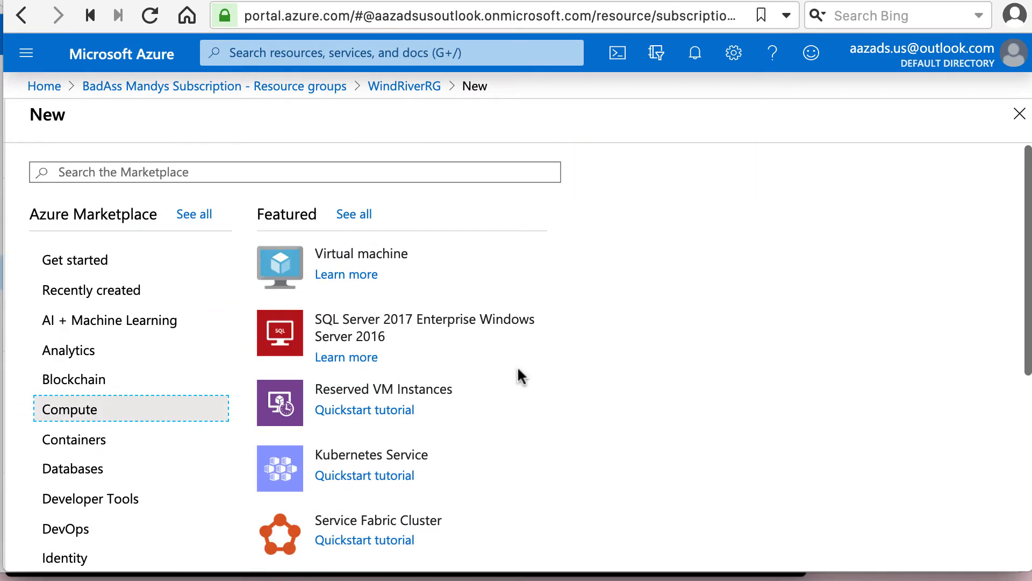
pyautogui.click(350, 263)
pyautogui.click(527, 316)
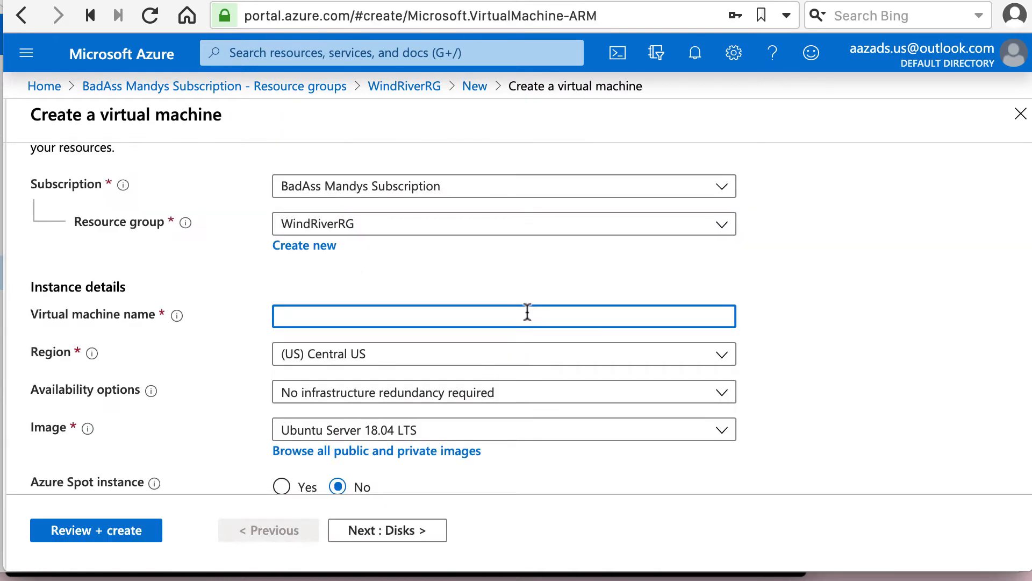
pyautogui.write('TheFirstMachine')
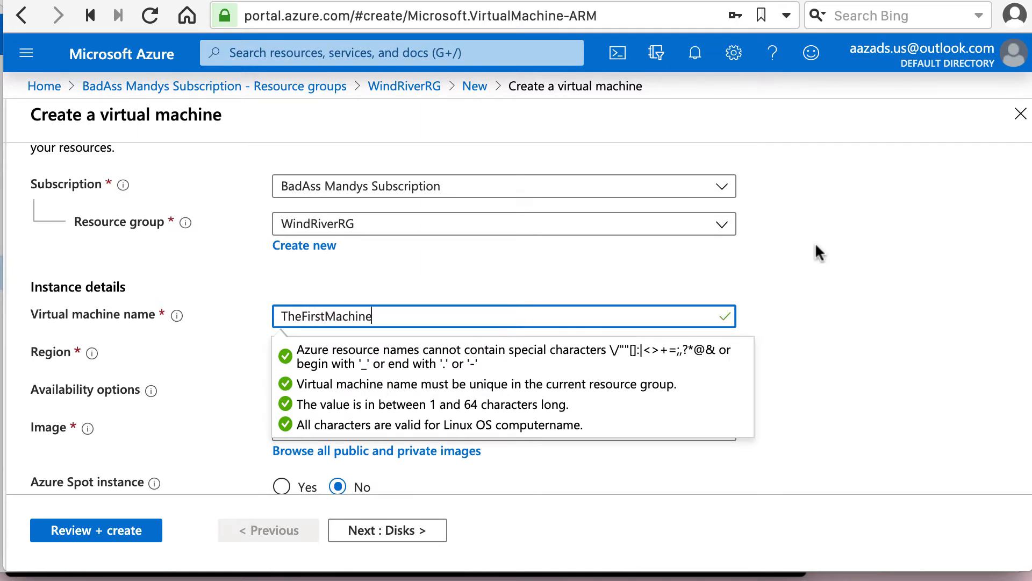
pyautogui.click(836, 244)
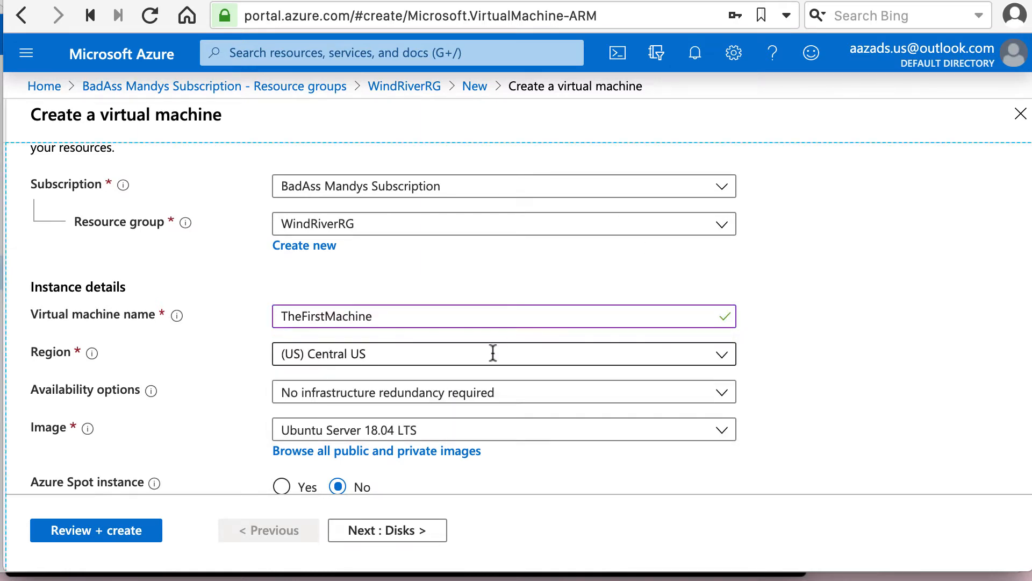
# Keep (US) Central US as the region and leave the form, bringing up the discard warning
pyautogui.click(721, 362)
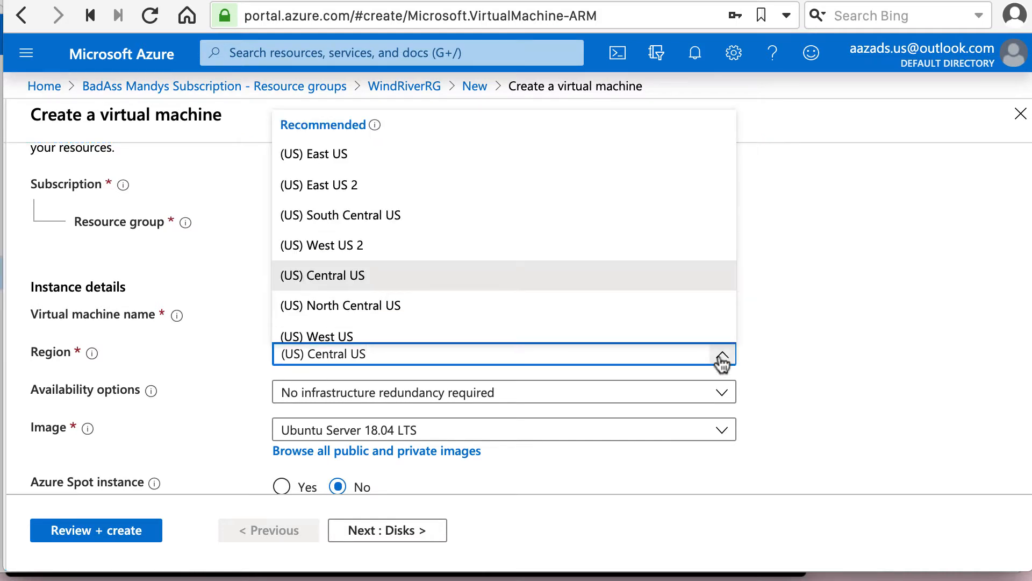
pyautogui.click(499, 280)
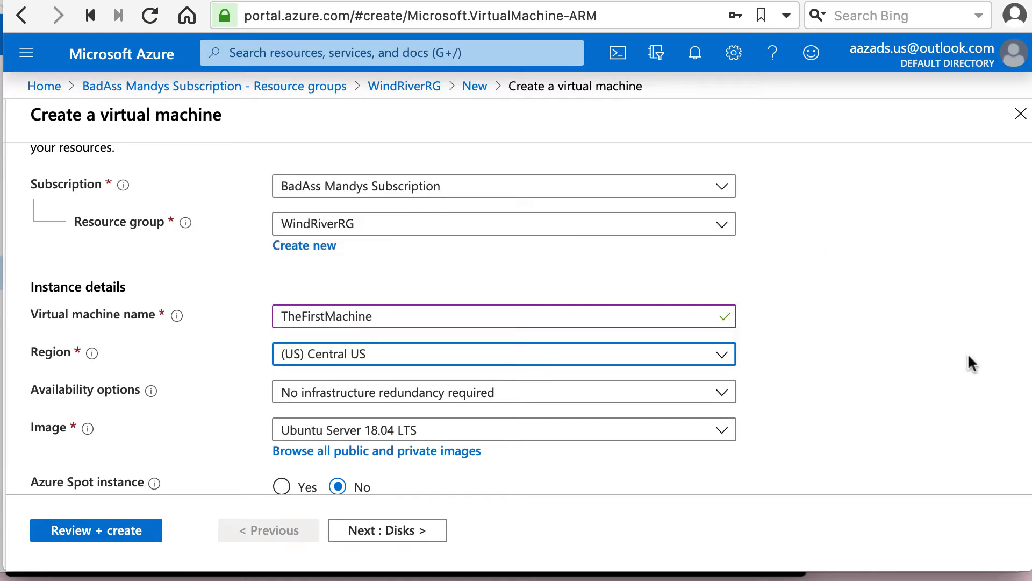
pyautogui.press('Escape')
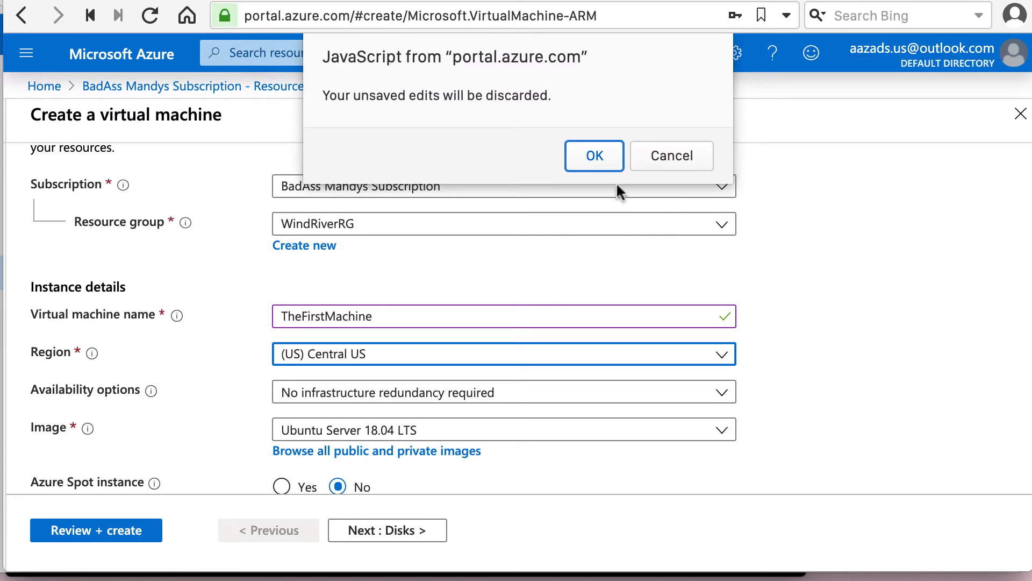
# Discard the draft VM and reopen a blank Create a virtual machine form from Compute
pyautogui.click(593, 155)
pyautogui.scroll(-5, 828, 213)
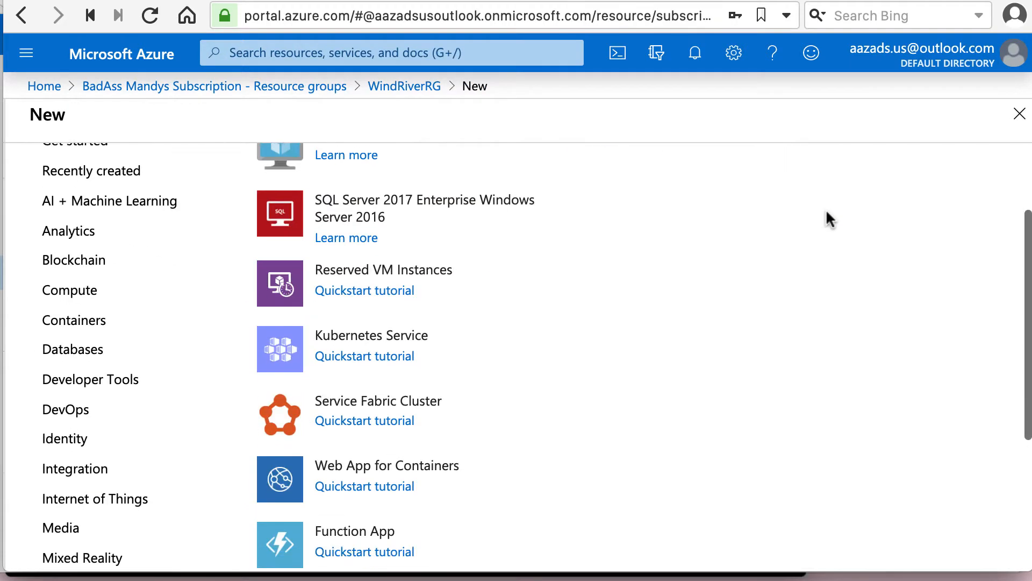
pyautogui.scroll(4, 827, 211)
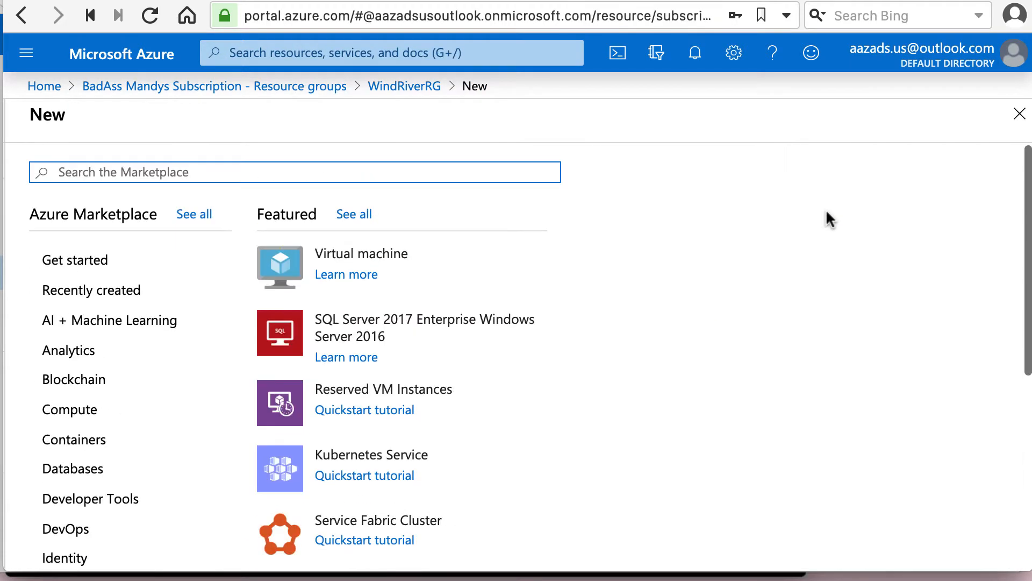
pyautogui.click(78, 421)
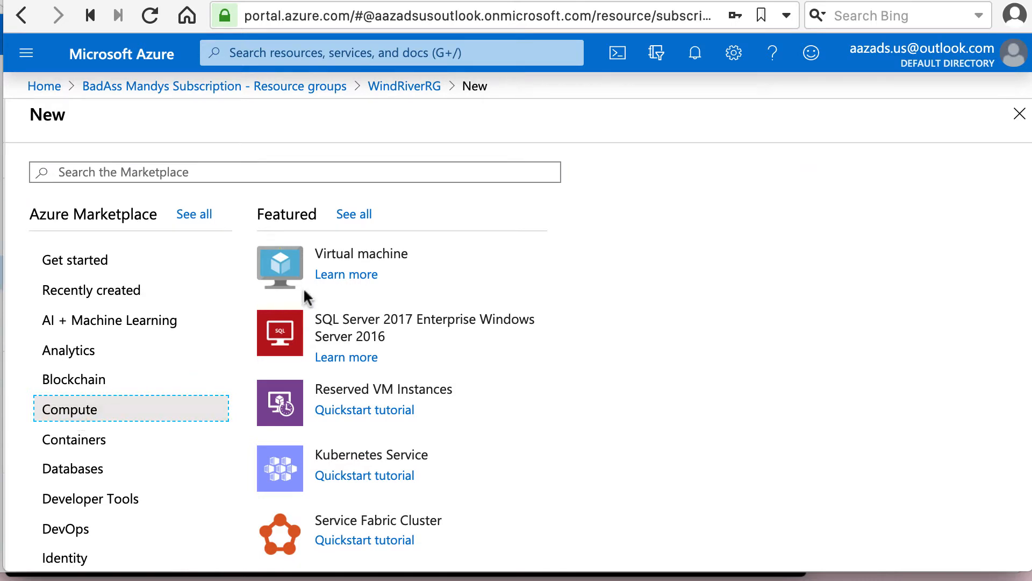
pyautogui.click(347, 258)
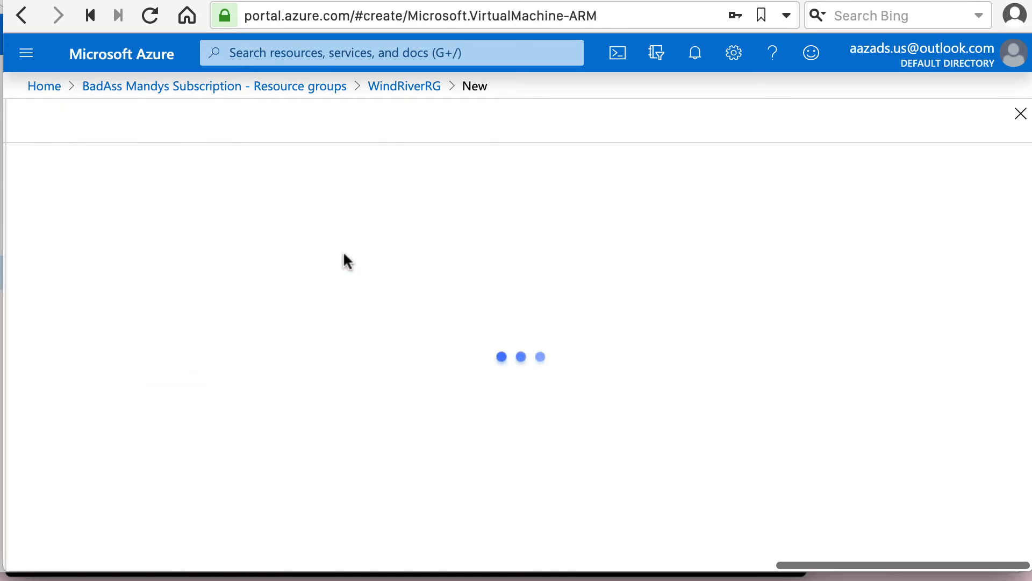
pyautogui.scroll(-3, 345, 253)
pyautogui.scroll(-2, 344, 253)
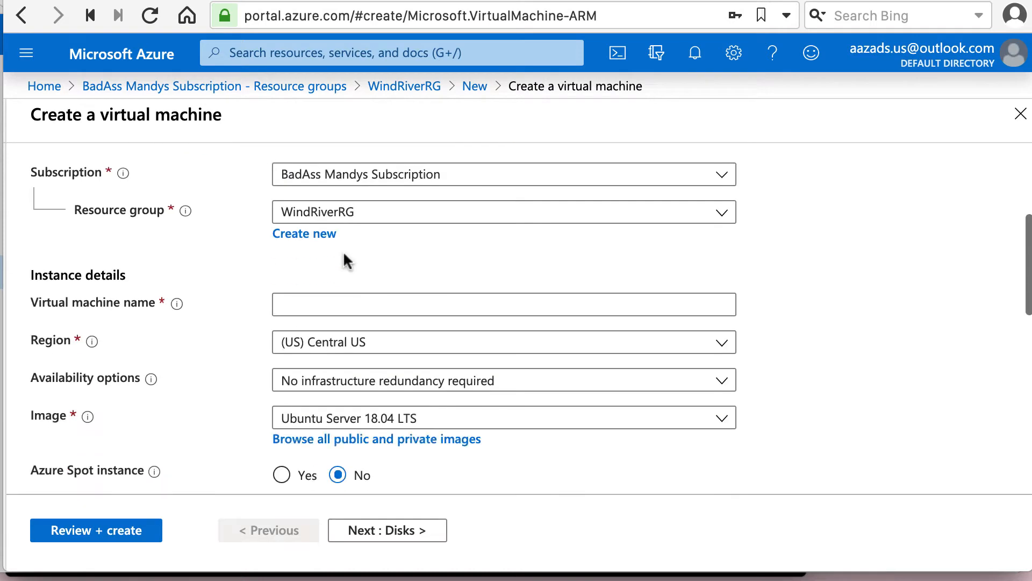
# Name the VM MyFirstMachine and open the Availability options dropdown
pyautogui.click(336, 302)
pyautogui.write('MyF')
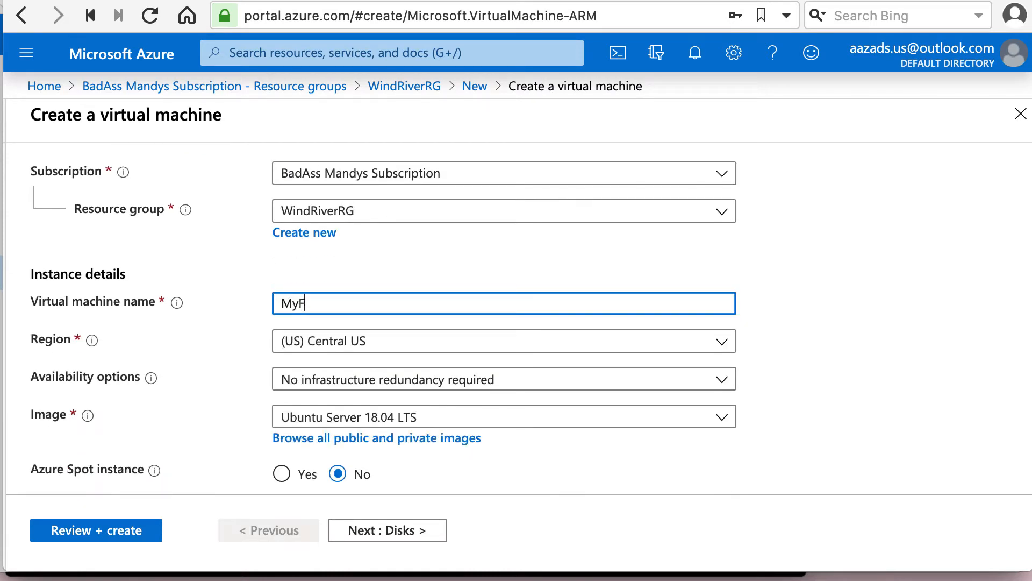
pyautogui.write('irstMachine')
pyautogui.click(873, 279)
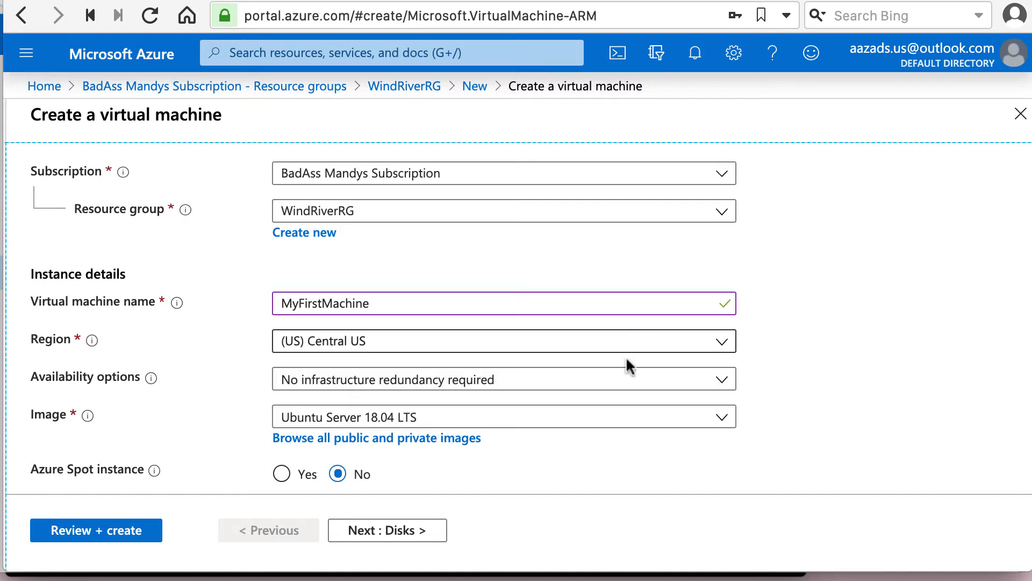
pyautogui.scroll(-2, 862, 302)
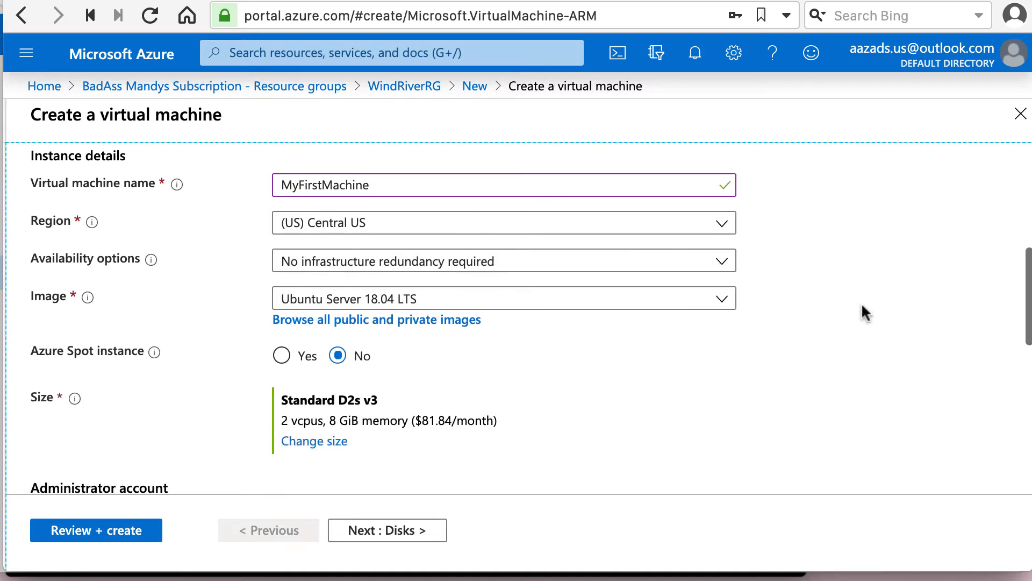
pyautogui.click(616, 268)
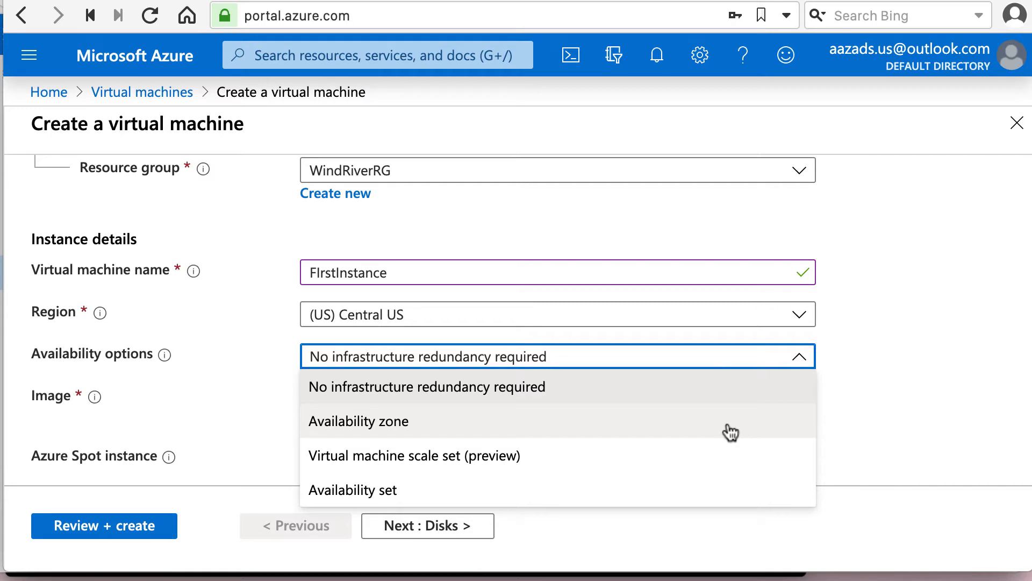
# Try Availability zone redundancy and switch the region to (Middle East) UAE North
pyautogui.click(730, 430)
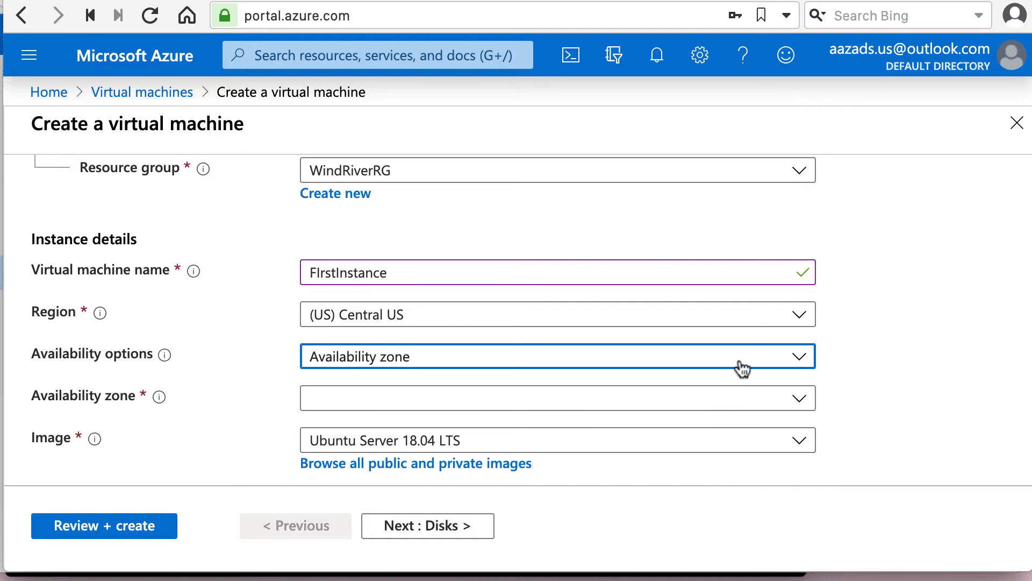
pyautogui.click(730, 409)
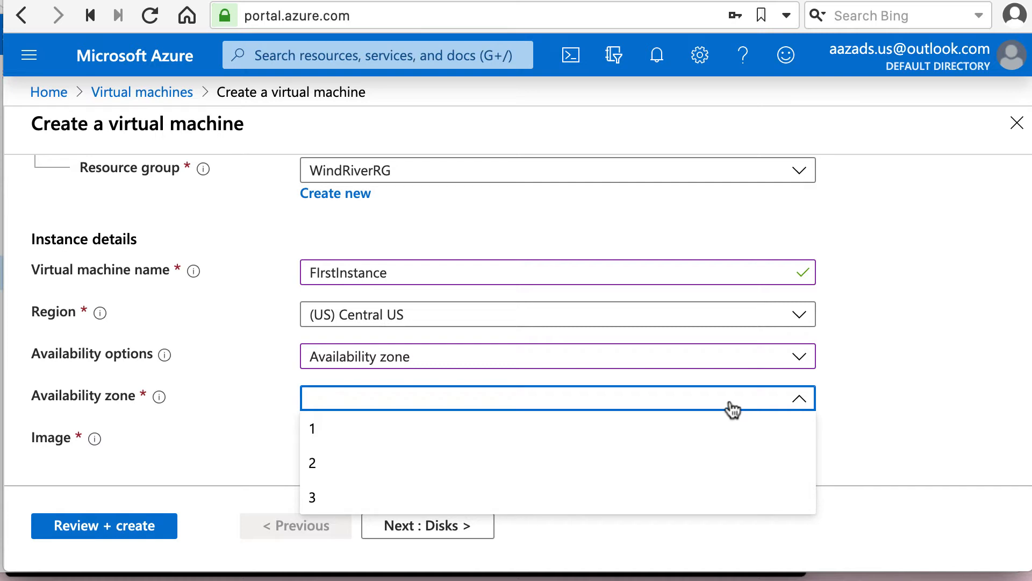
pyautogui.click(733, 409)
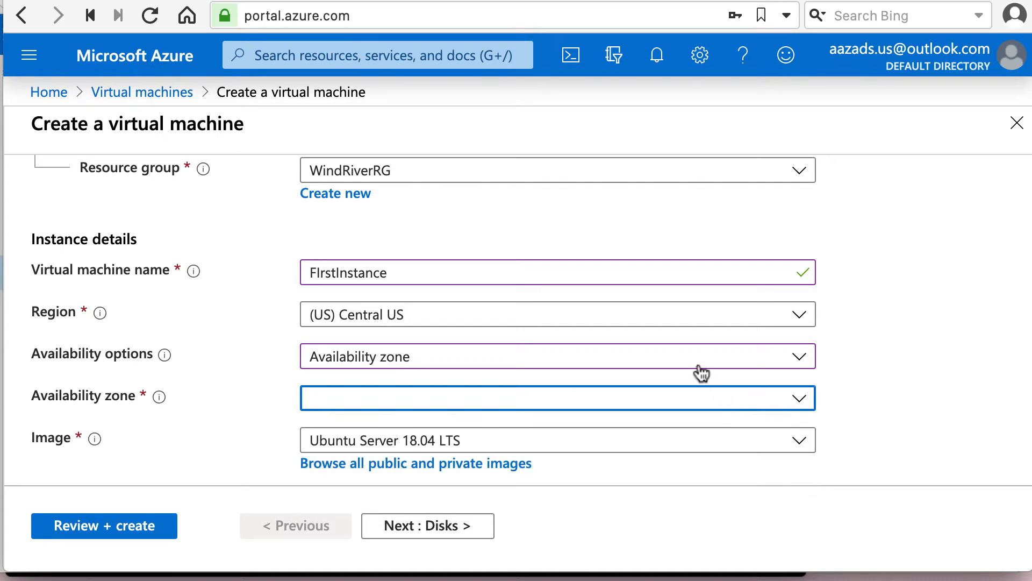
pyautogui.click(615, 315)
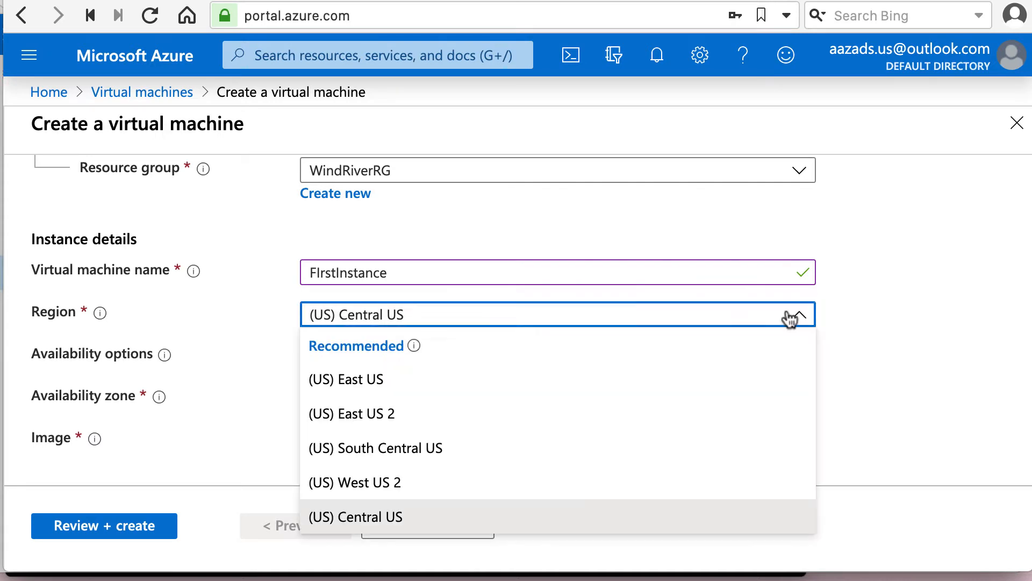
pyautogui.scroll(-10, 583, 419)
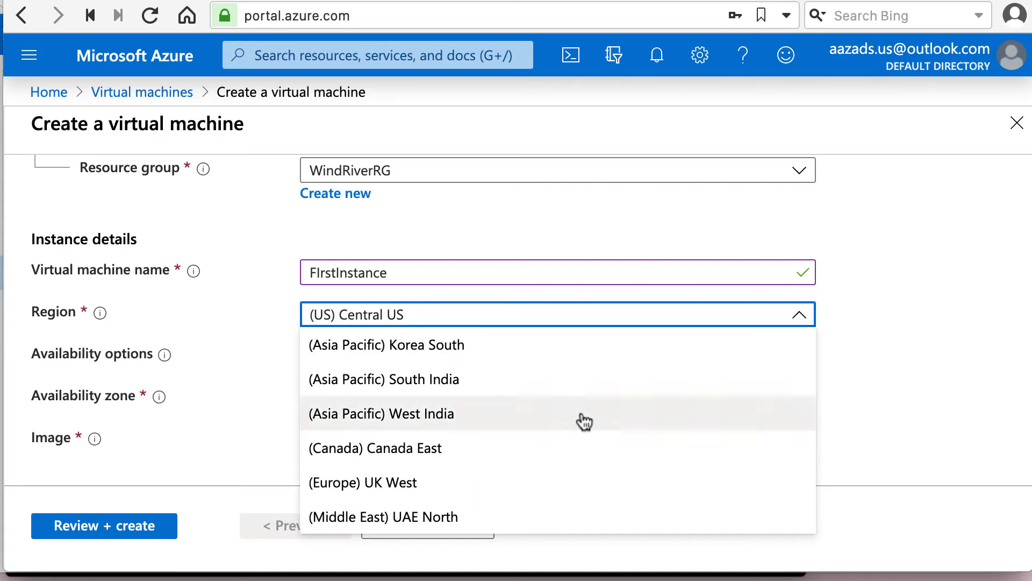
pyautogui.click(505, 518)
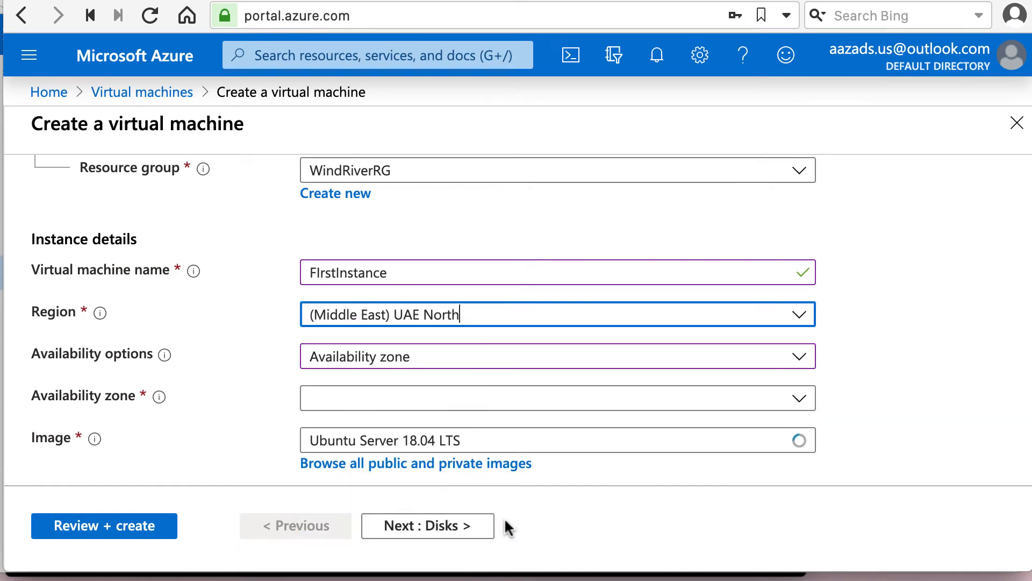
# Cycle the availability options through zone and scale set, settling on an availability set
pyautogui.click(572, 360)
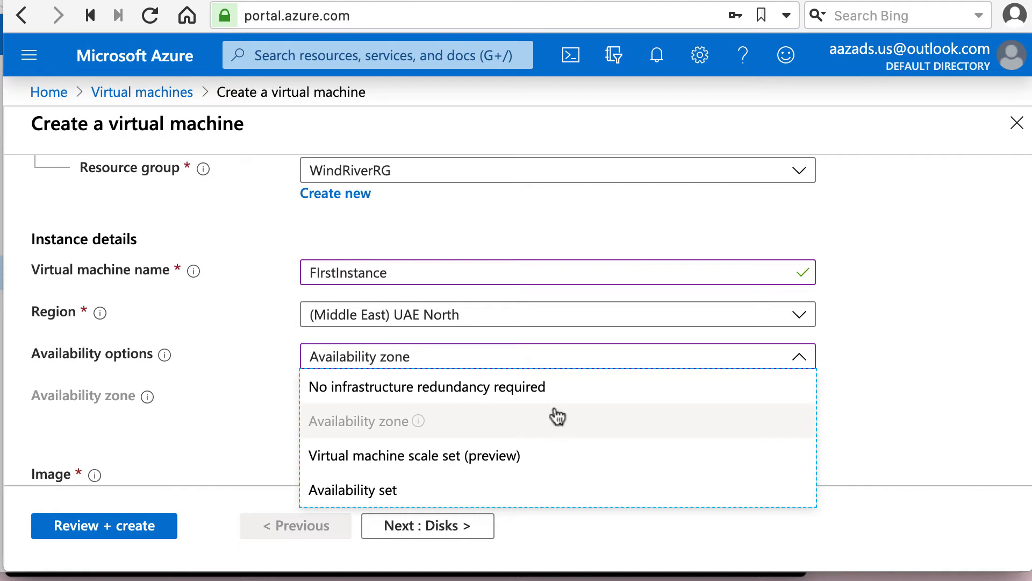
pyautogui.click(964, 430)
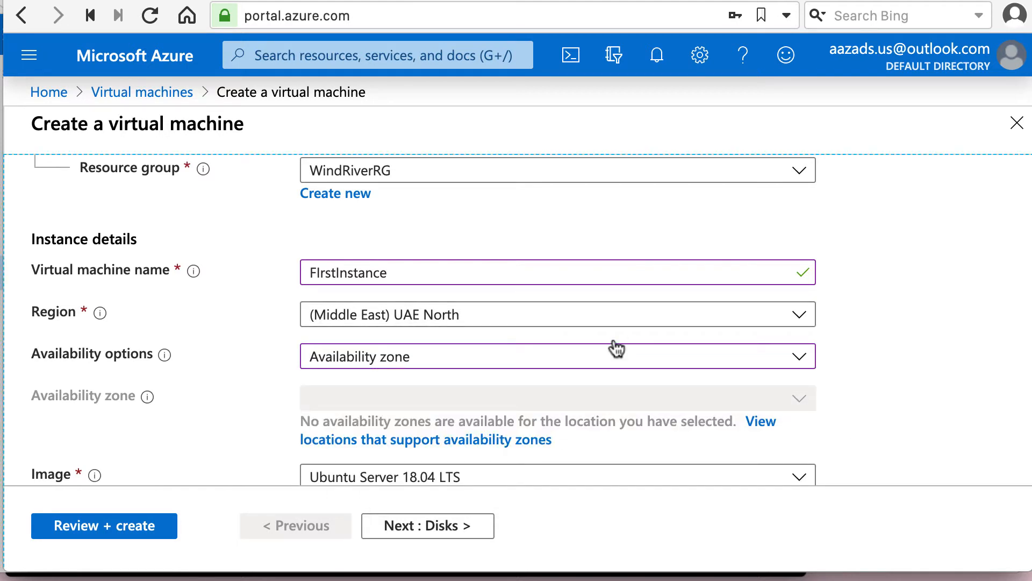
pyautogui.click(583, 363)
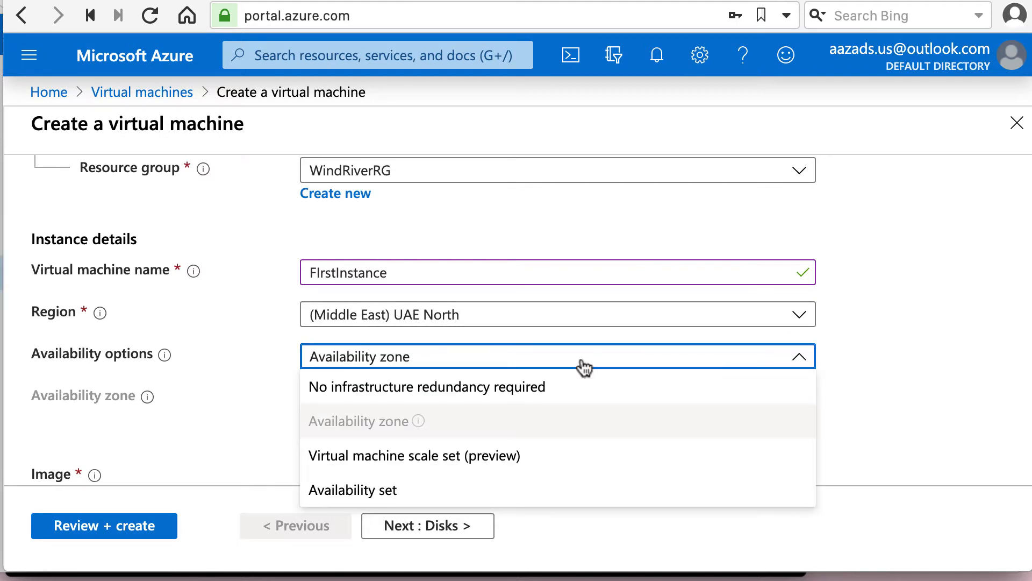
pyautogui.click(543, 466)
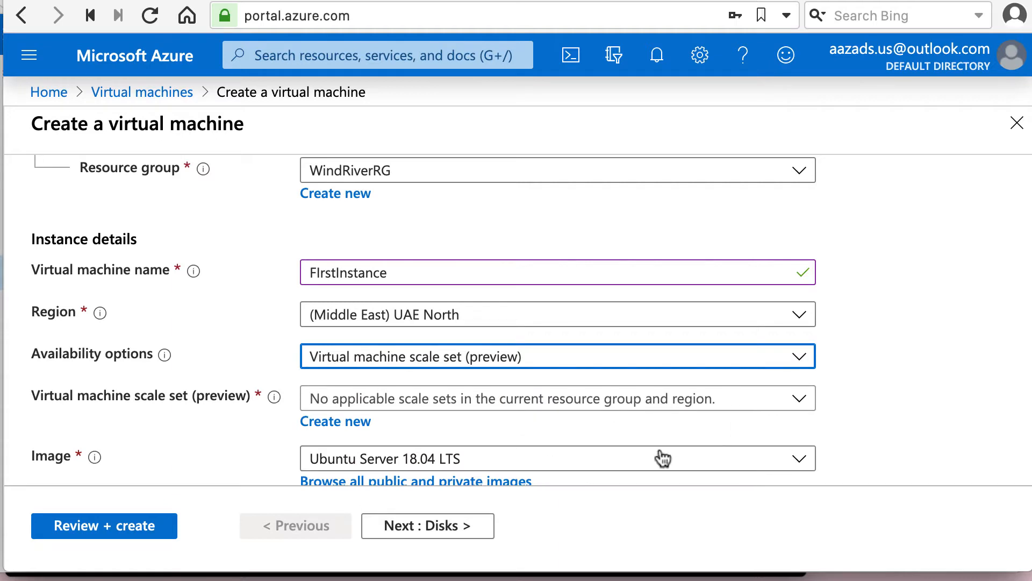
pyautogui.click(626, 362)
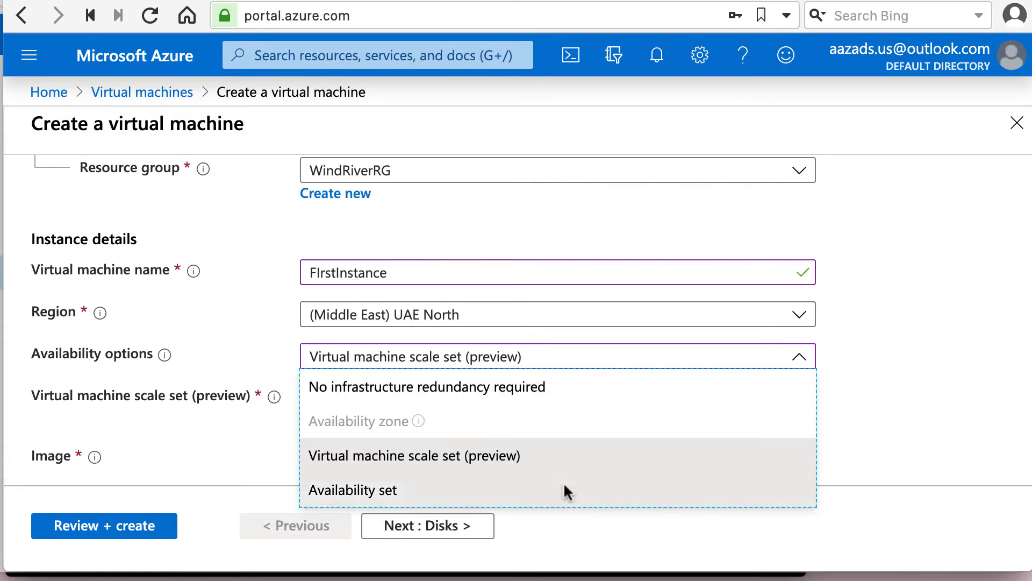
pyautogui.click(565, 489)
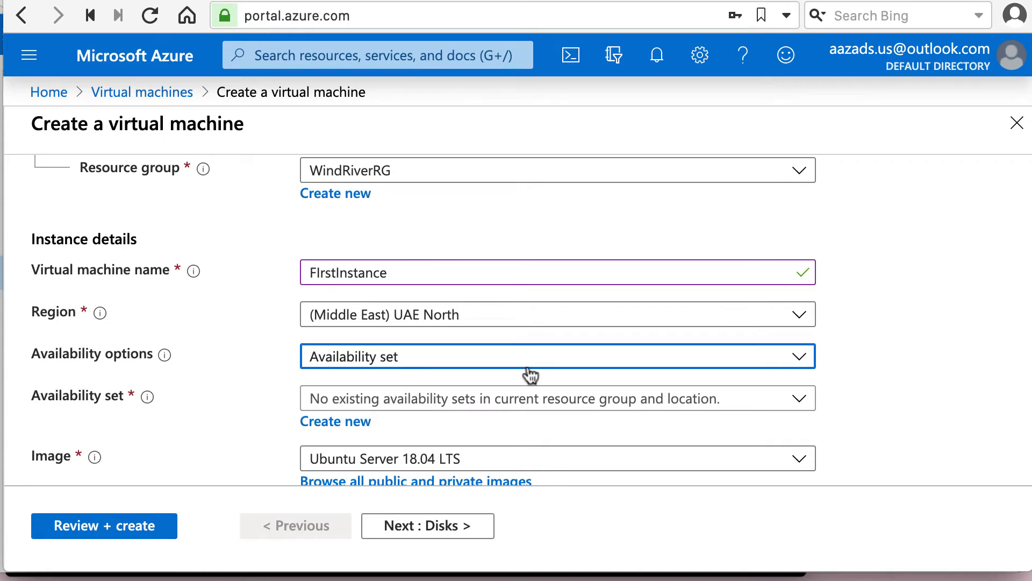
# Set the region back to (US) Central US with No infrastructure redundancy required
pyautogui.click(526, 317)
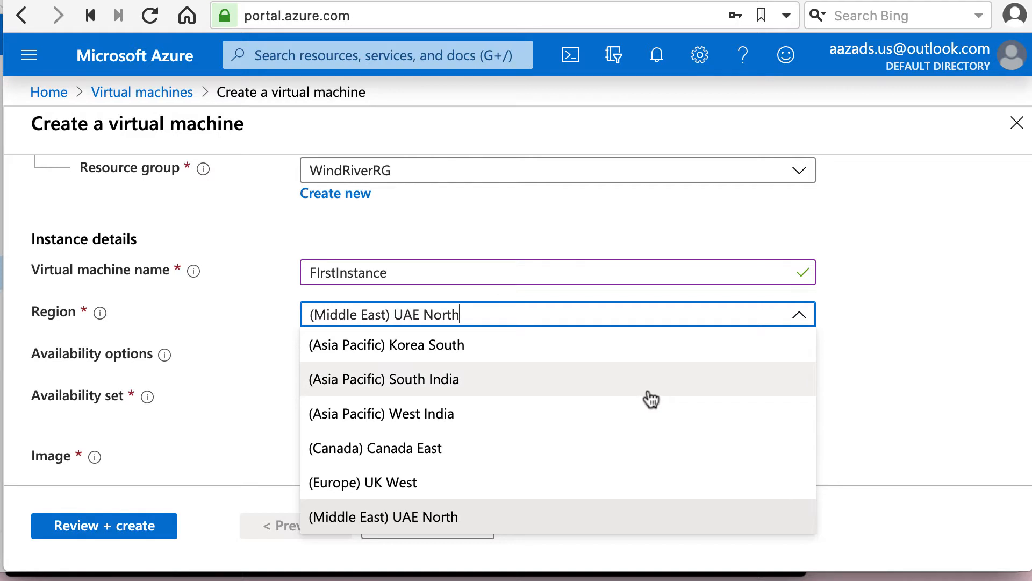
pyautogui.scroll(3, 651, 399)
pyautogui.scroll(3, 651, 399)
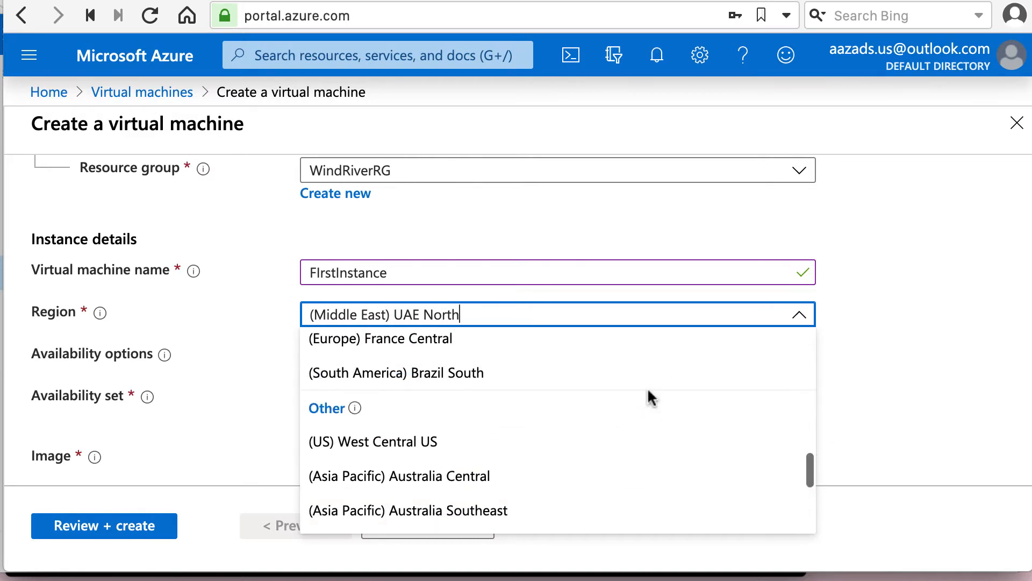
pyautogui.scroll(3, 651, 399)
pyautogui.scroll(10, 651, 399)
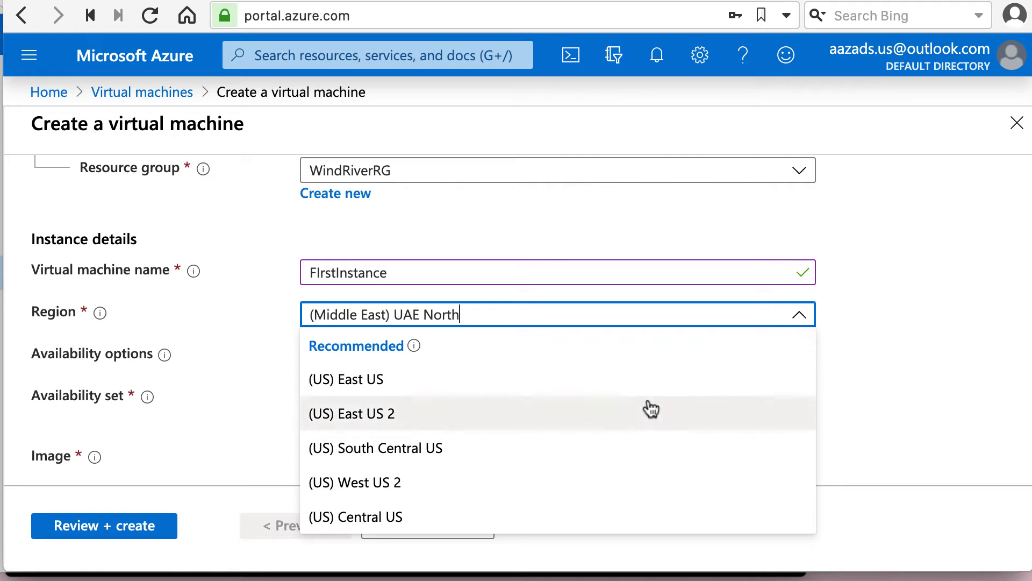
pyautogui.scroll(-3, 651, 409)
pyautogui.scroll(-1, 652, 409)
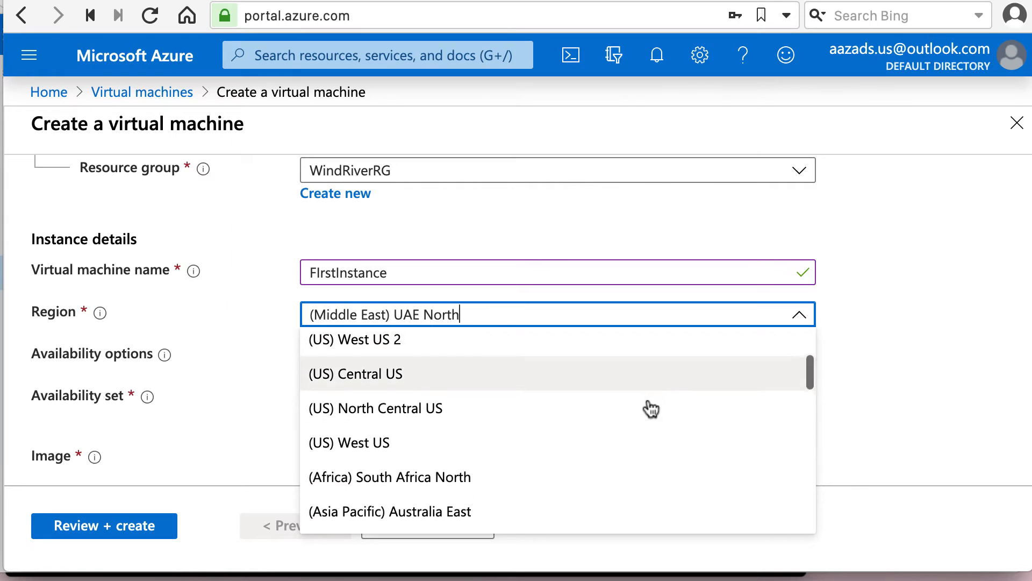
pyautogui.click(642, 375)
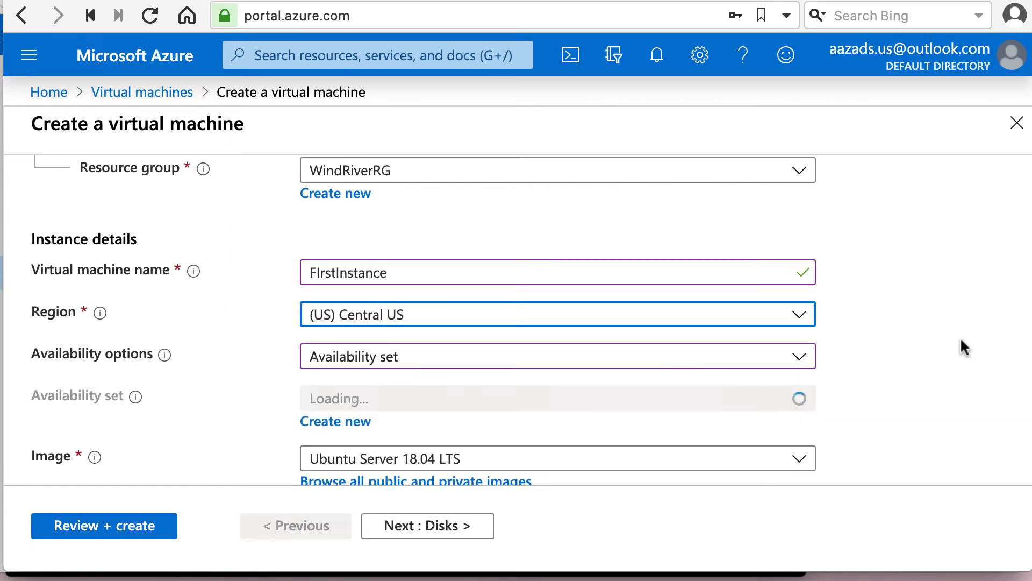
pyautogui.click(724, 358)
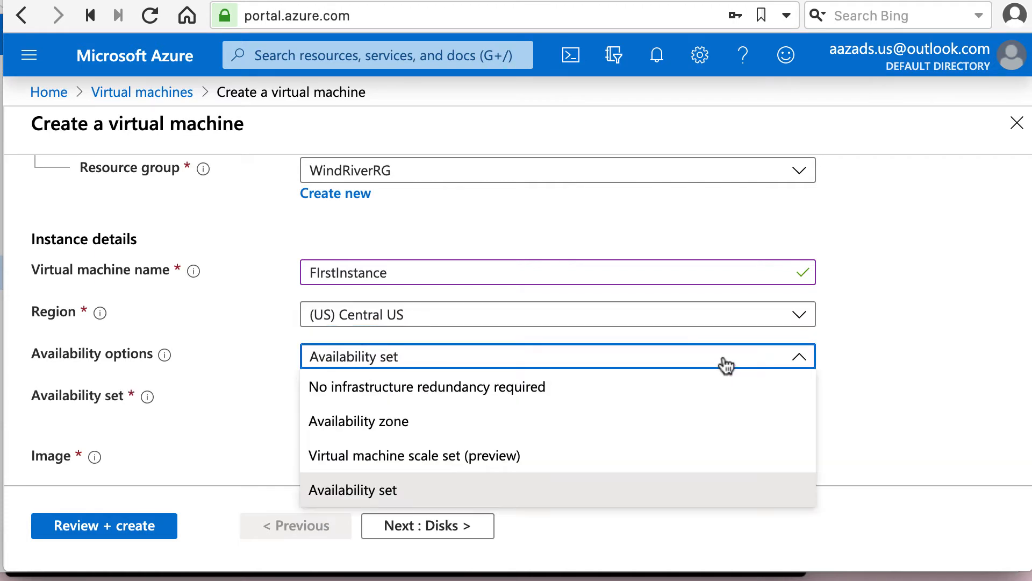
pyautogui.click(647, 390)
pyautogui.scroll(-5, 999, 413)
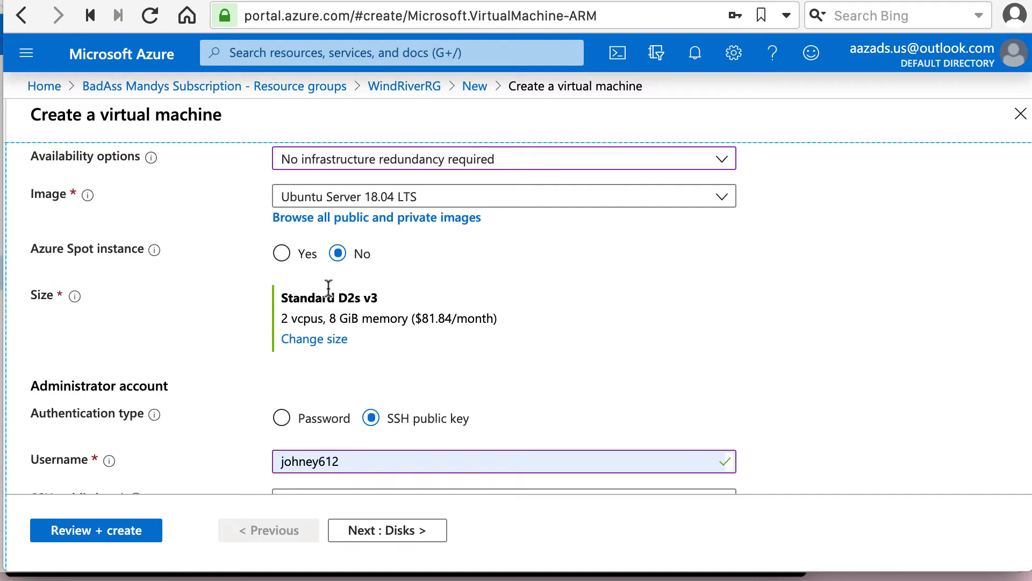
pyautogui.click(282, 255)
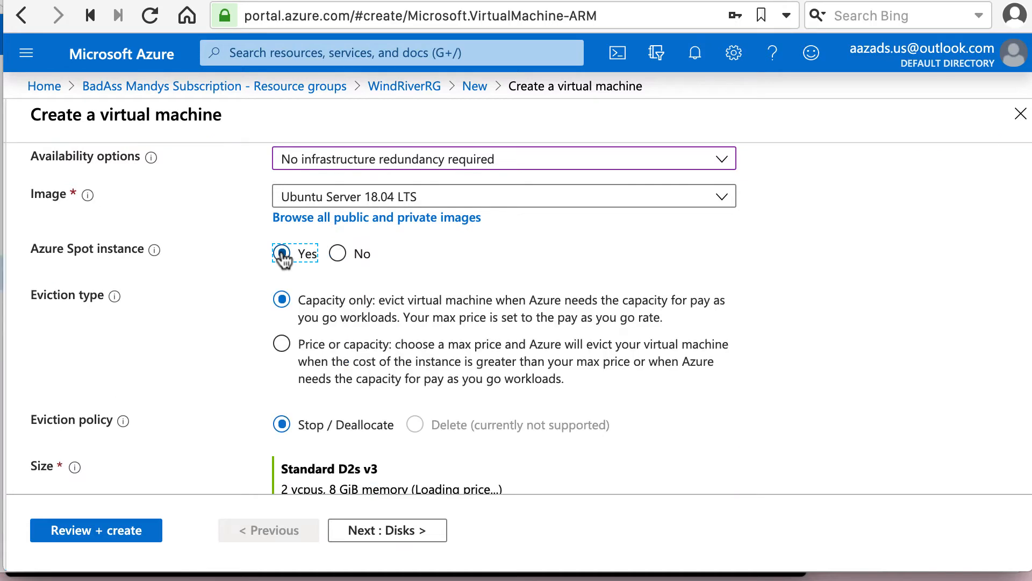
pyautogui.click(338, 254)
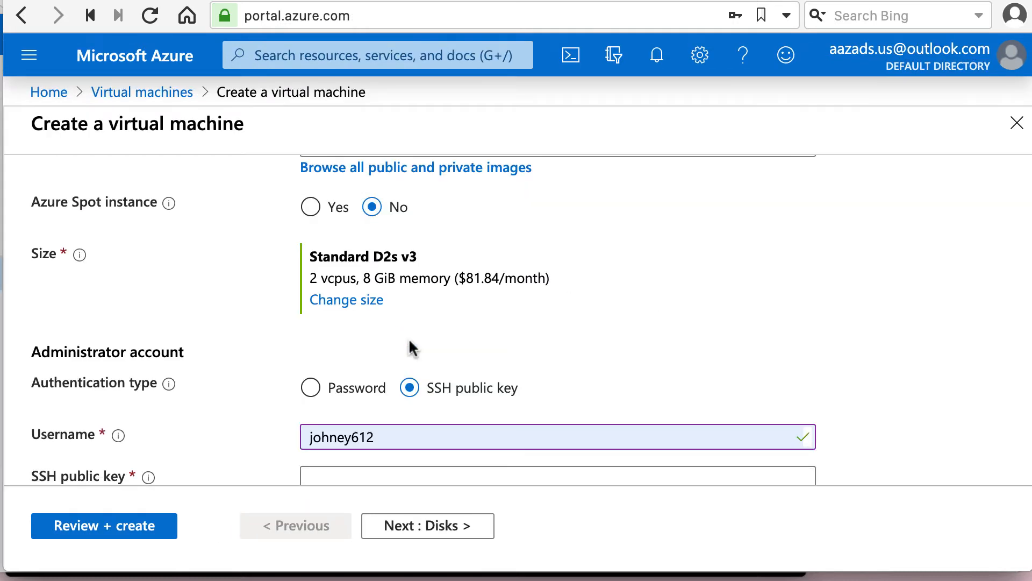
# Resize the VM to Standard B1s with 1 vcpu and 1 GiB memory
pyautogui.click(357, 300)
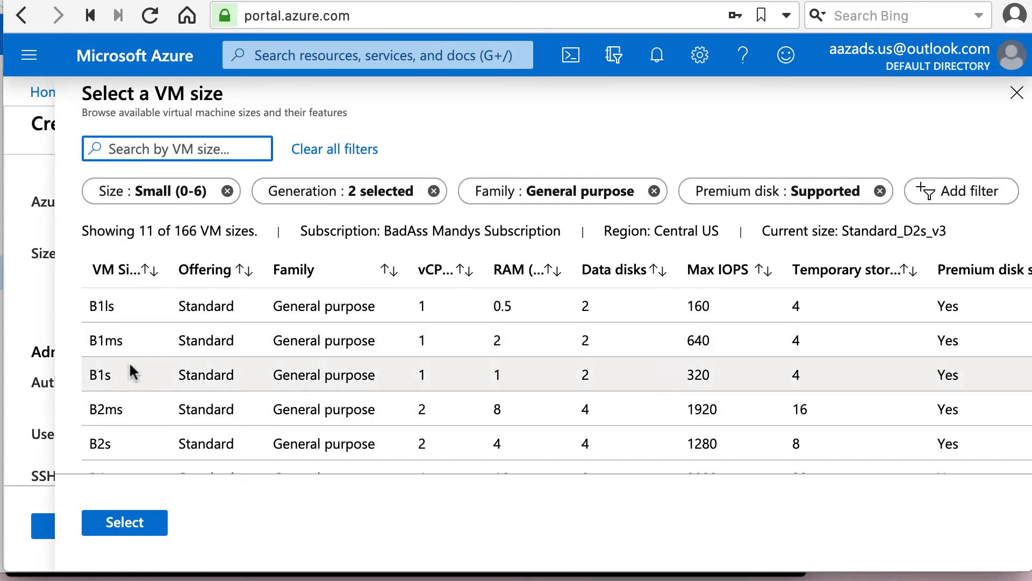
pyautogui.click(131, 371)
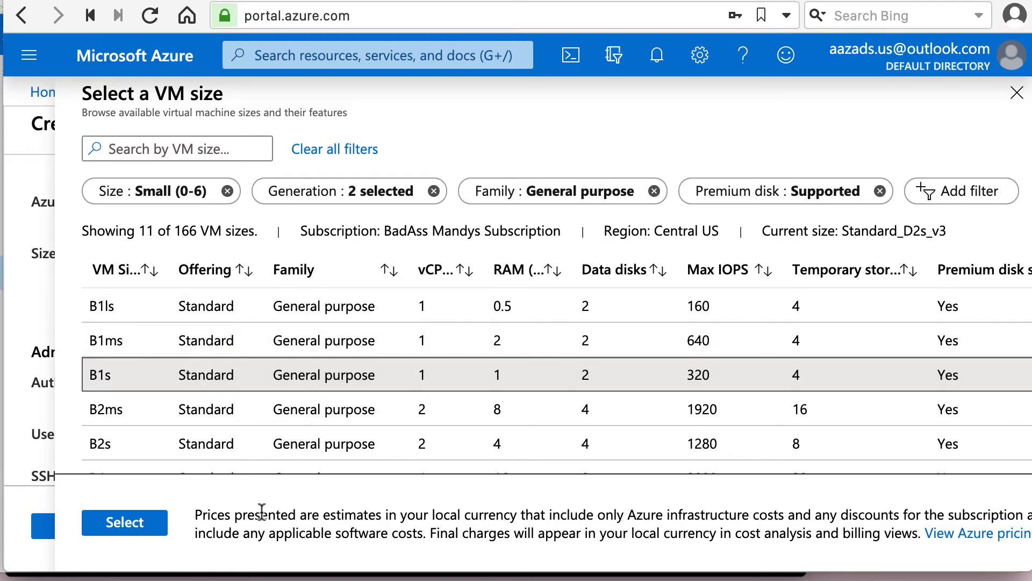
pyautogui.click(125, 522)
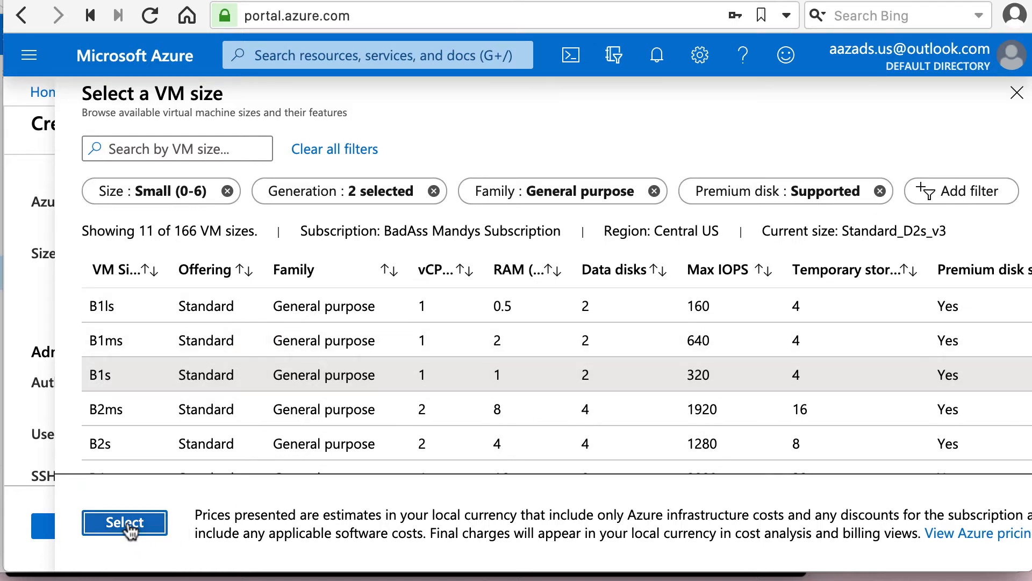
pyautogui.scroll(-2, 675, 247)
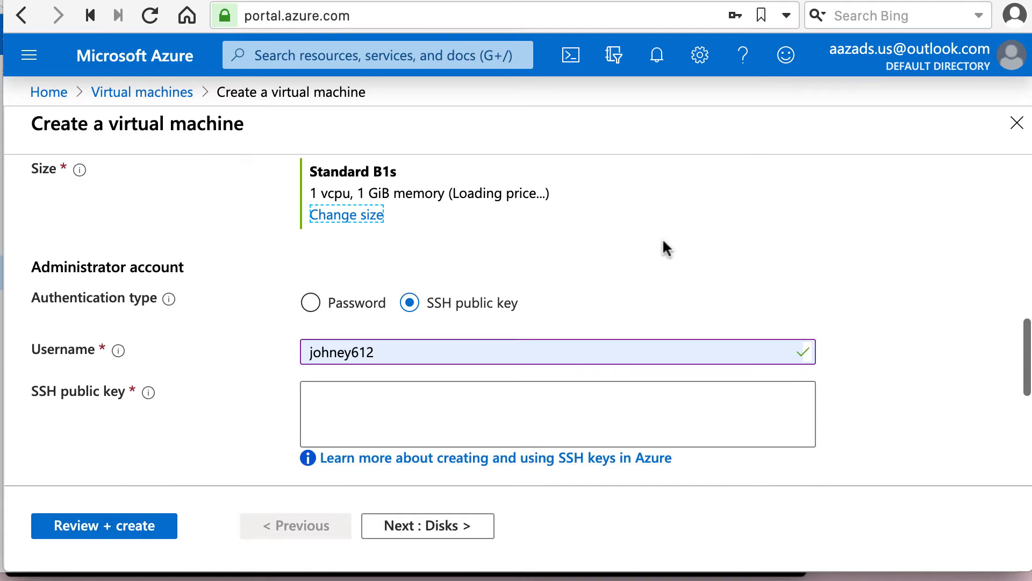
pyautogui.scroll(-3, 692, 231)
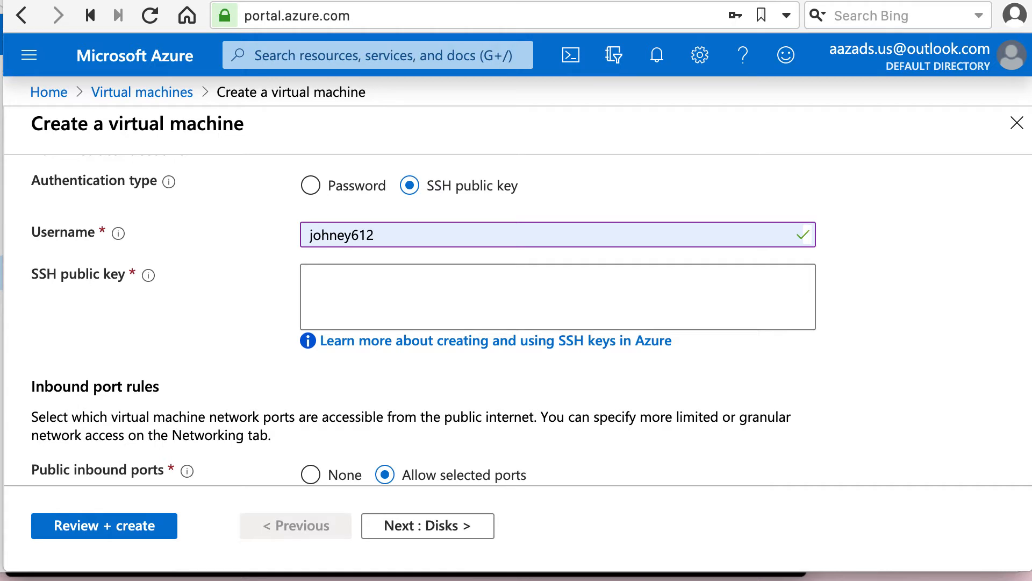
# Run ssh-keygen in the zsh terminal, dropping the mistyped rdsa argument
pyautogui.press('super+Tab')
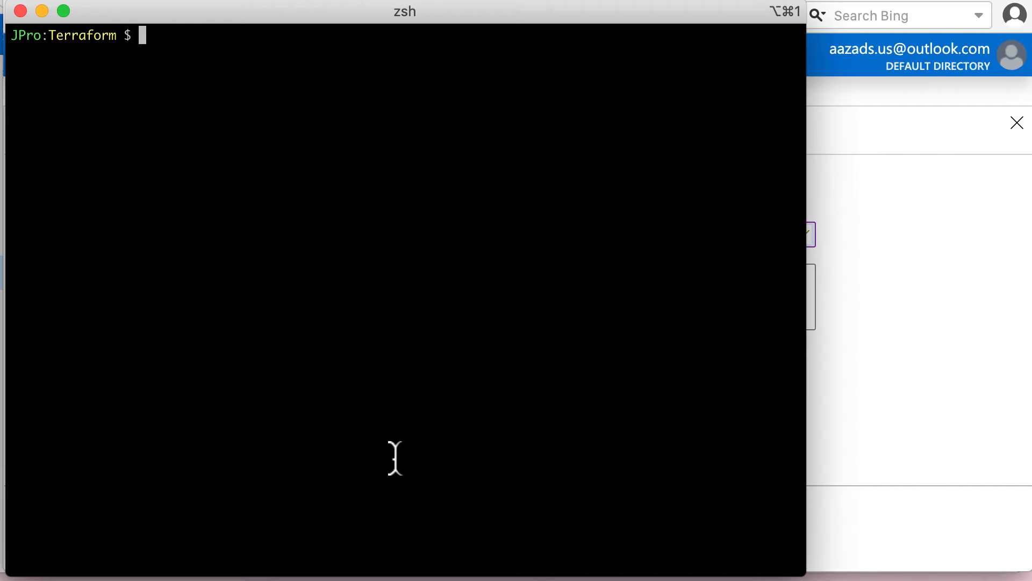
pyautogui.write('ssh-keygen ')
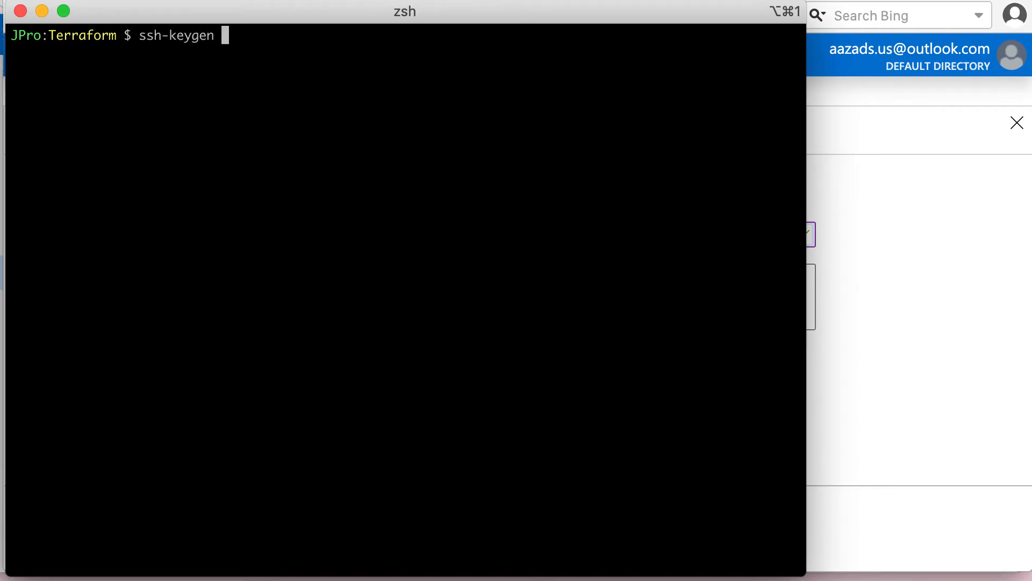
pyautogui.write('rdsa')
pyautogui.press('Return')
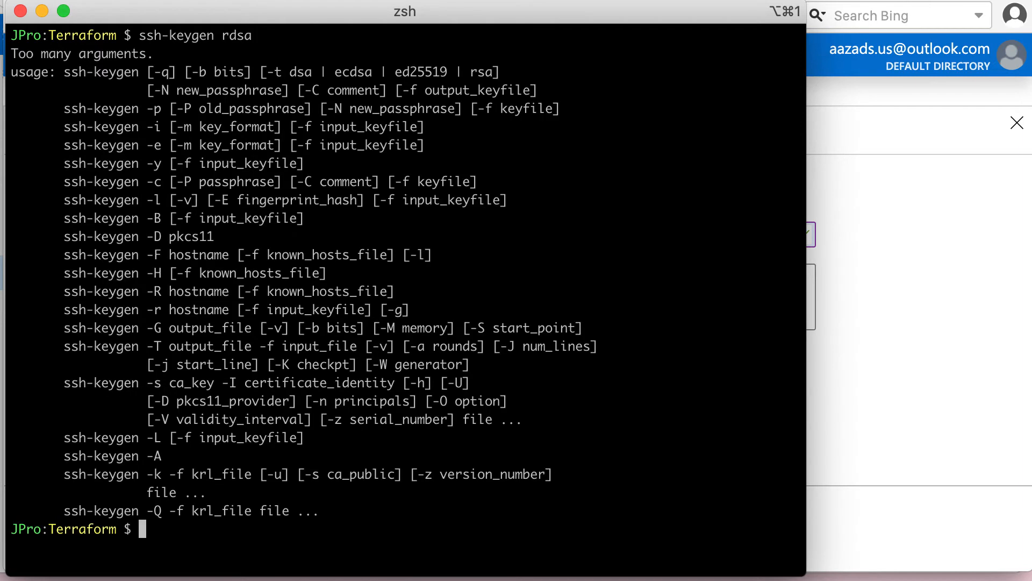
pyautogui.press('Up')
pyautogui.press('BackSpace')
pyautogui.press('BackSpace')
pyautogui.press('BackSpace')
pyautogui.press('BackSpace')
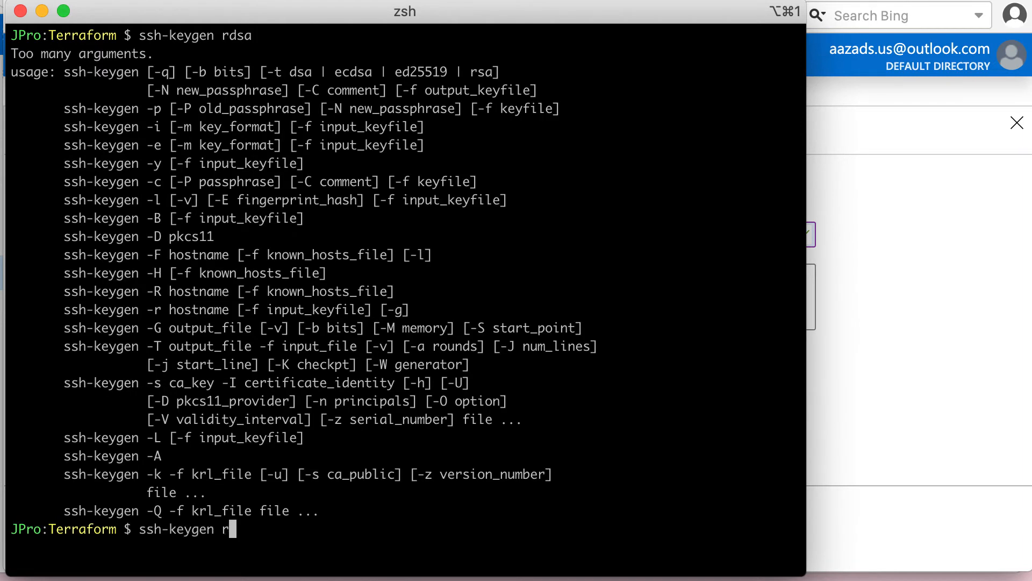
pyautogui.press('Return')
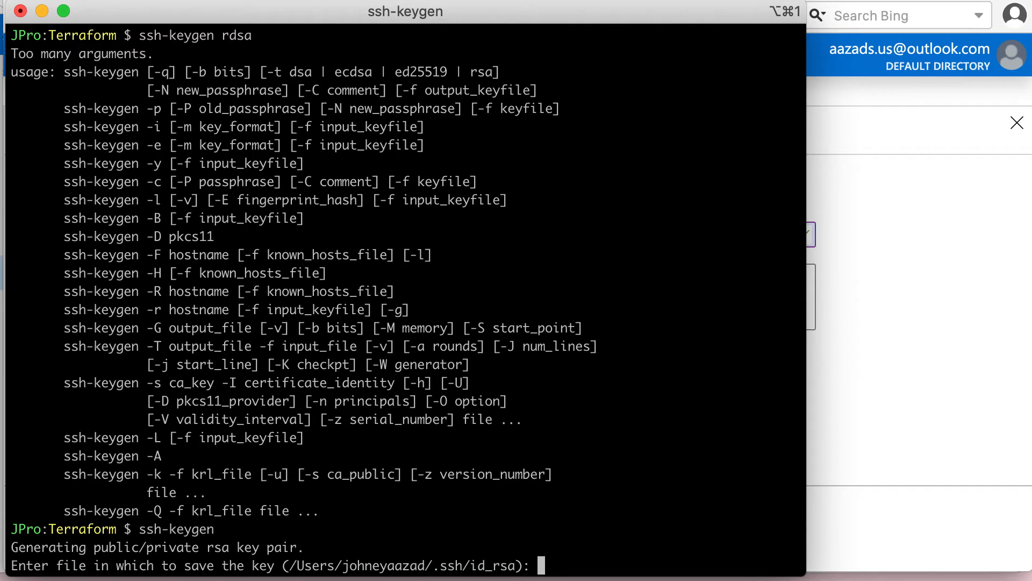
# Save the key pair as nondefaultkey with an empty passphrase and list files with ls -ltr
pyautogui.write('nondefault')
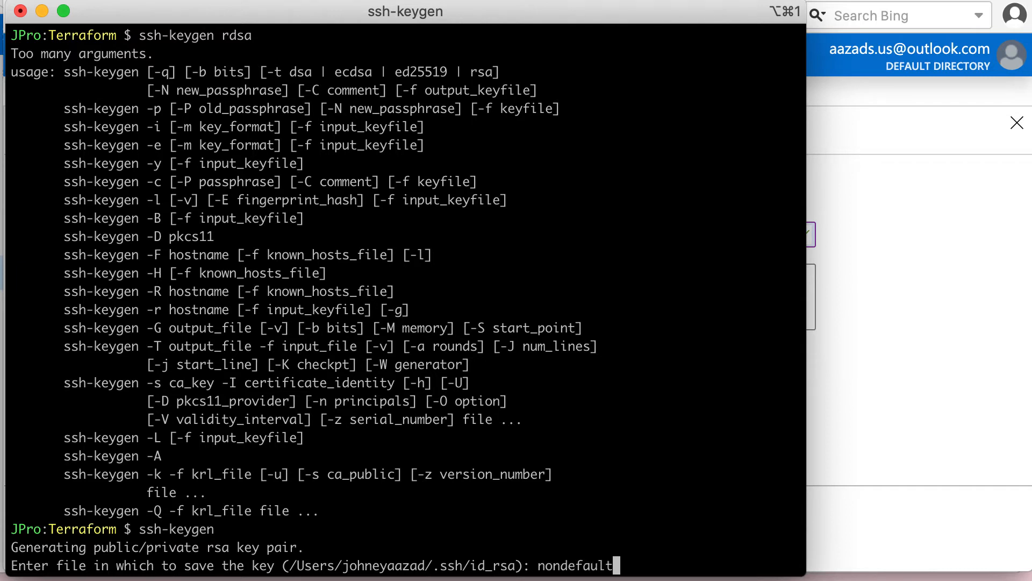
pyautogui.write('key')
pyautogui.press('Return')
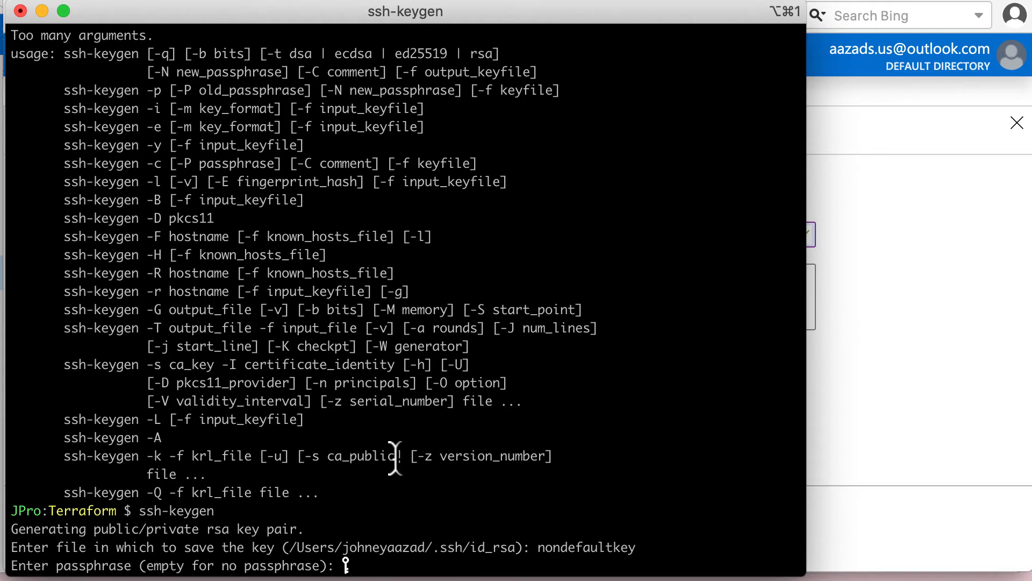
pyautogui.press('Return')
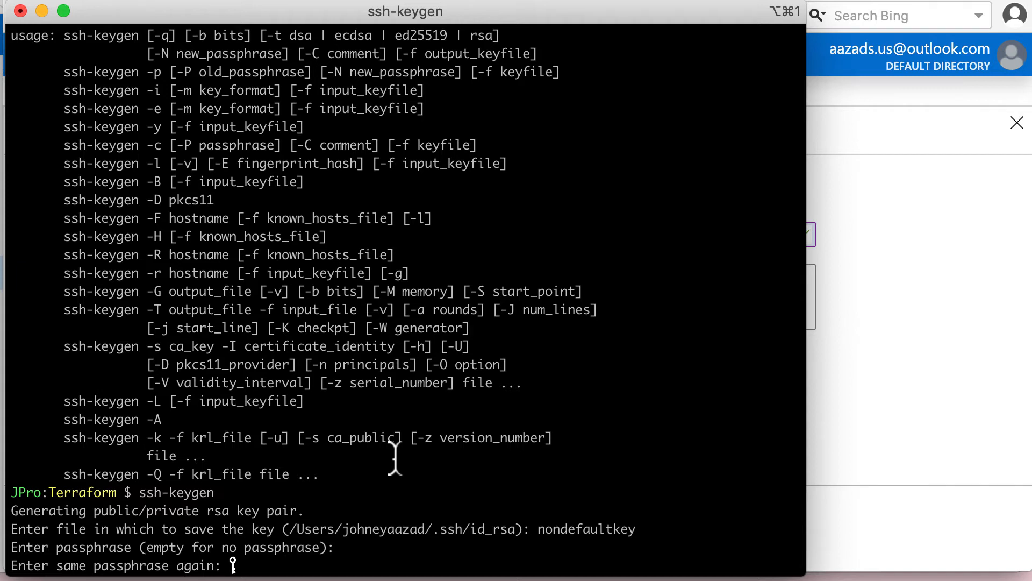
pyautogui.press('Return')
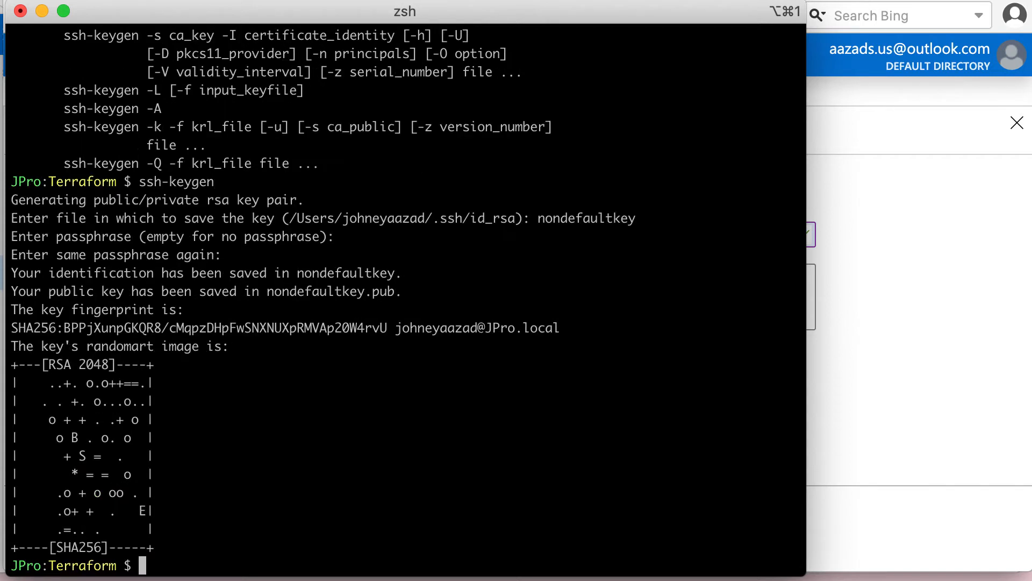
pyautogui.write('ls -ltr')
pyautogui.press('Return')
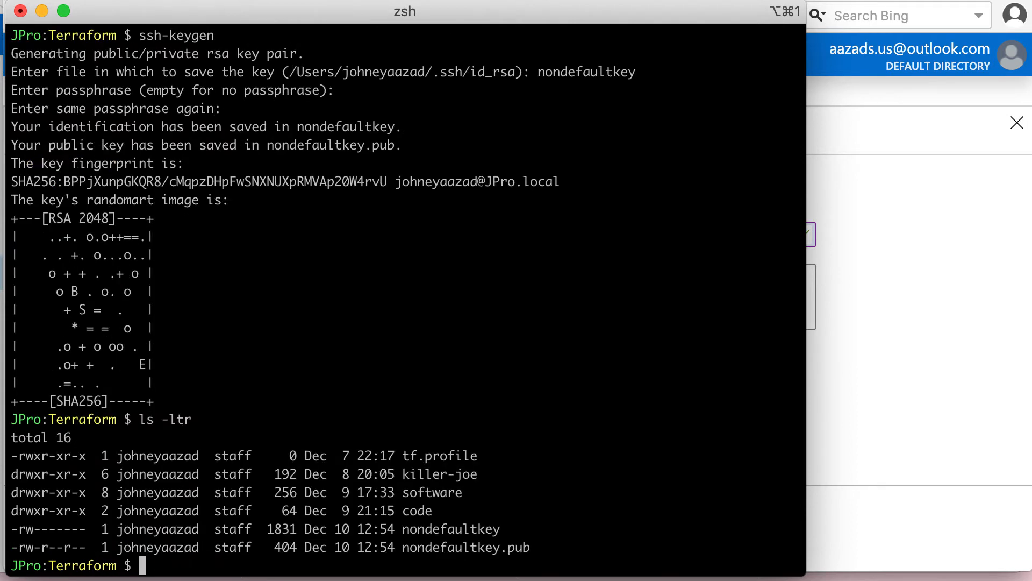
# Print the private key file nondefaultkey with cat
pyautogui.doubleClick(460, 529)
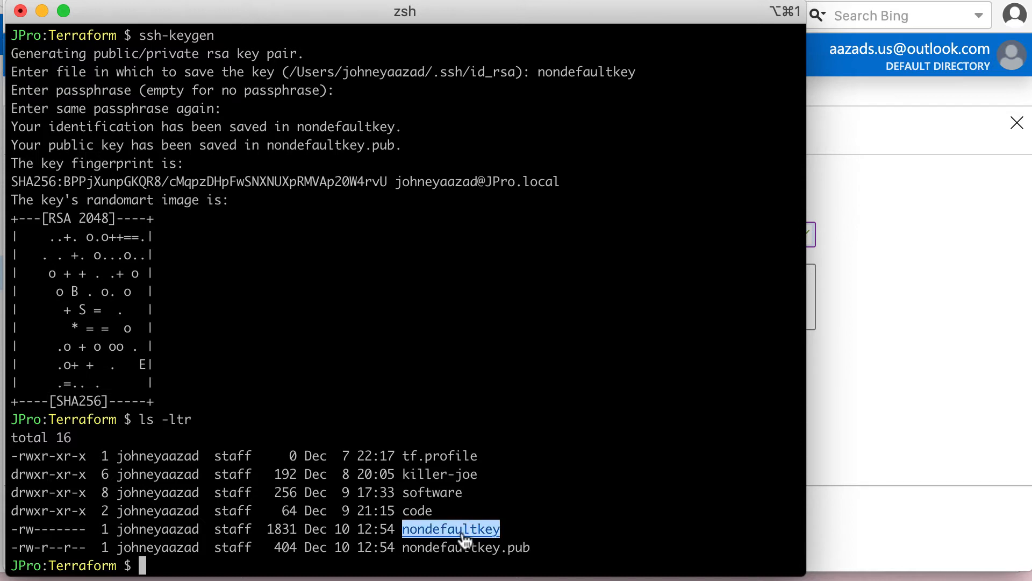
pyautogui.press('super+c')
pyautogui.press('super+v')
pyautogui.press('Return')
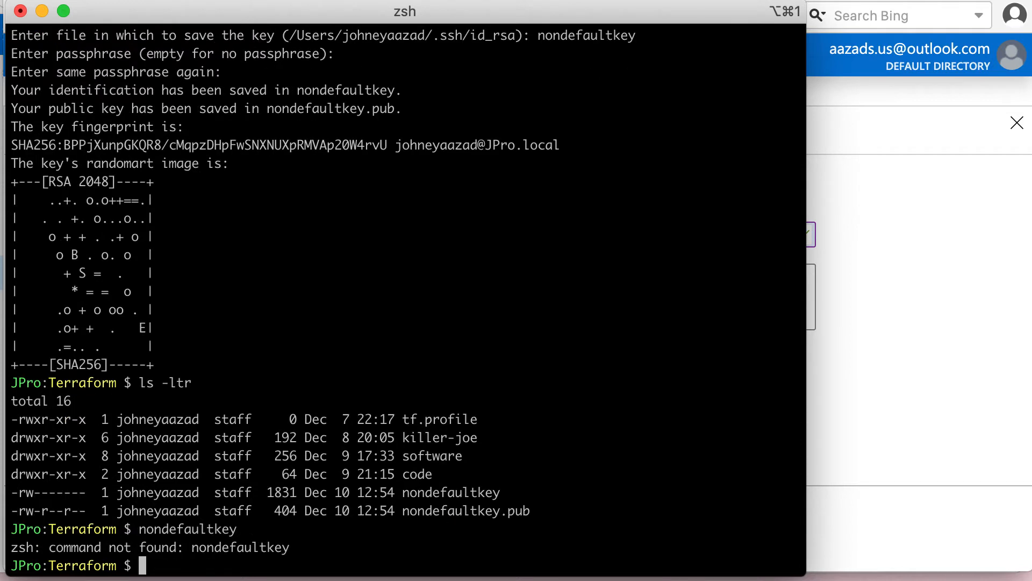
pyautogui.write('cat')
pyautogui.press('super+v')
pyautogui.press('Return')
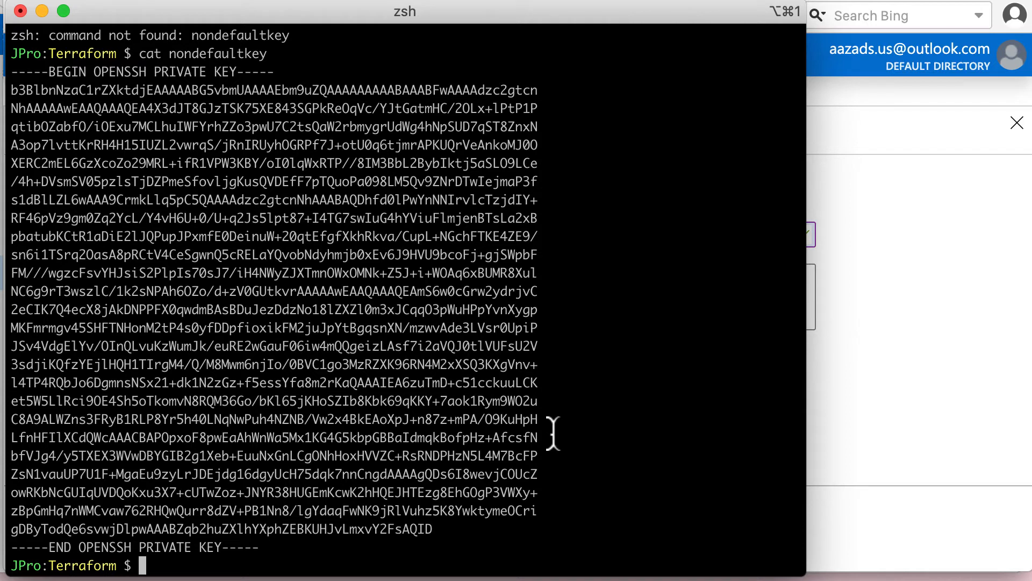
# Print nondefaultkey.pub with cat and select the ssh-rsa public key text
pyautogui.write('ls -ltr')
pyautogui.press('Return')
pyautogui.write('cat')
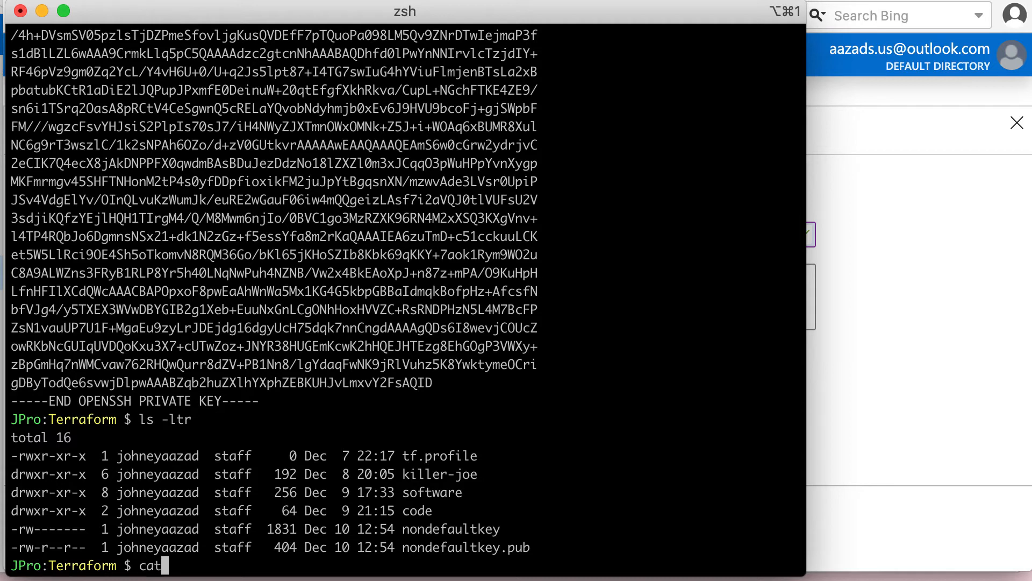
pyautogui.doubleClick(465, 547)
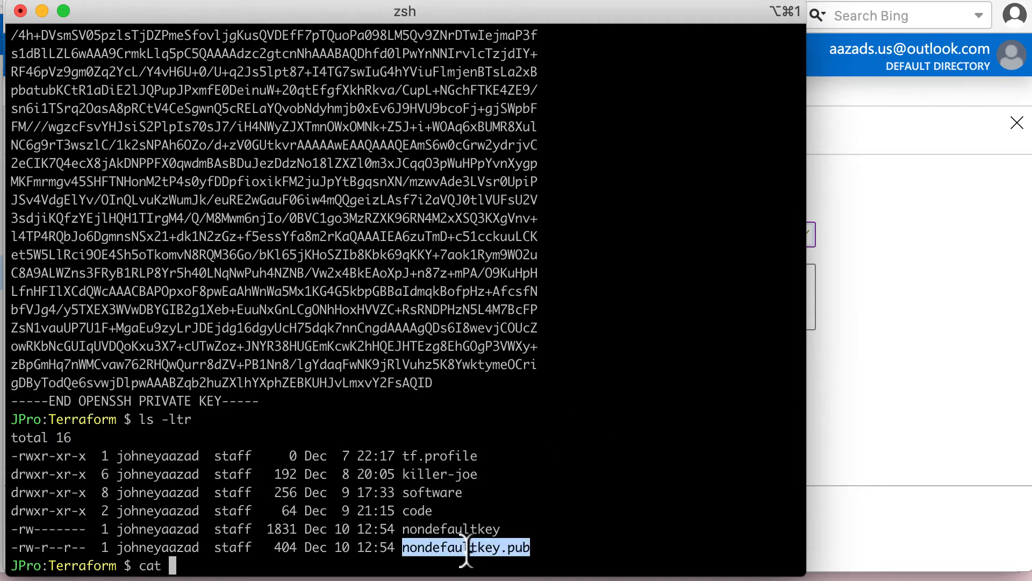
pyautogui.press('super+v')
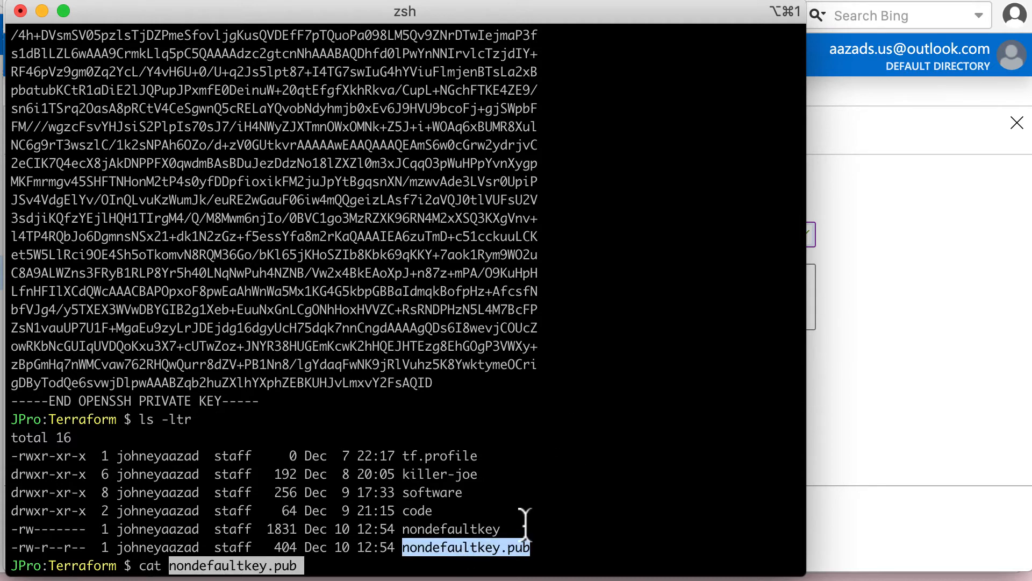
pyautogui.press('Return')
pyautogui.moveTo(705, 543); pyautogui.dragTo(2, 498)
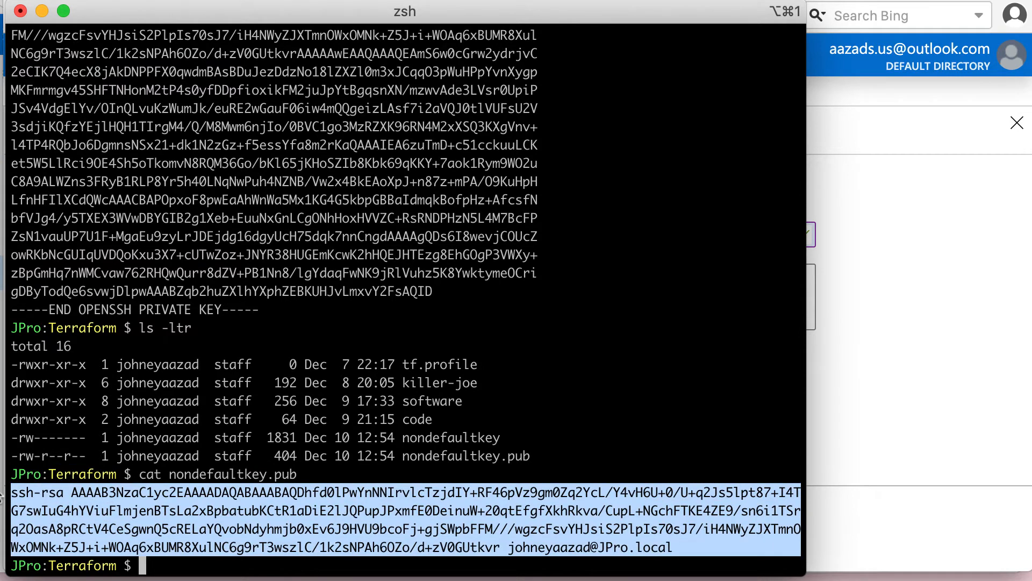
pyautogui.click(2, 498)
# Paste the copied ssh-rsa public key into the SSH public key box
pyautogui.click(900, 409)
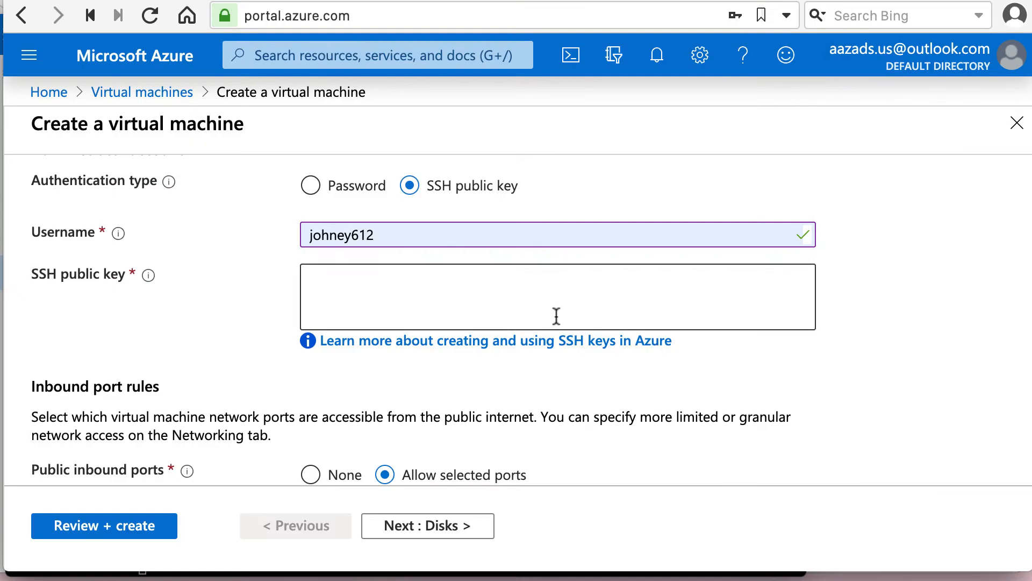
pyautogui.click(546, 312)
pyautogui.press('super+v')
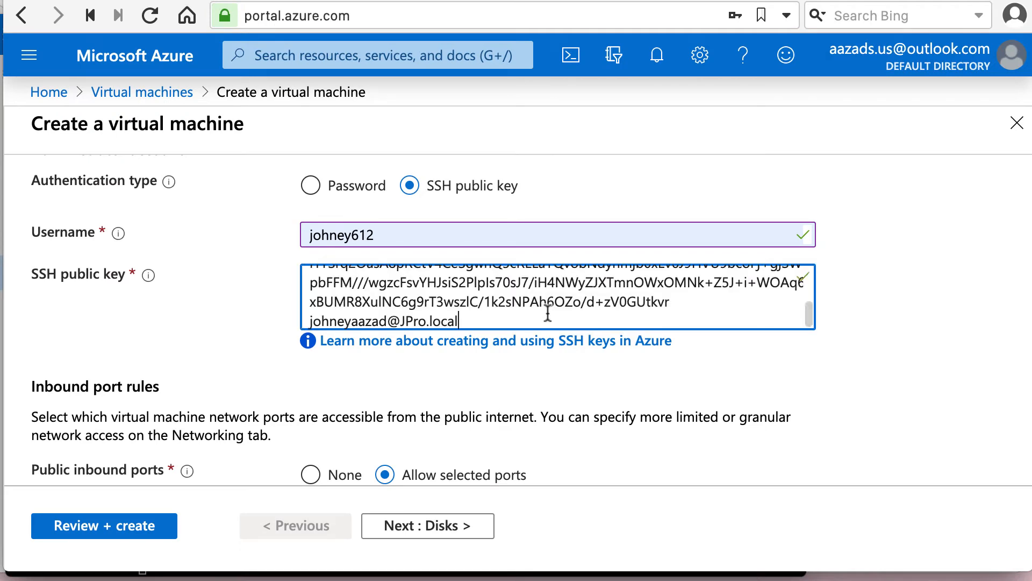
# Switch authentication to Password, filling password and confirmation from the saved login
pyautogui.click(322, 187)
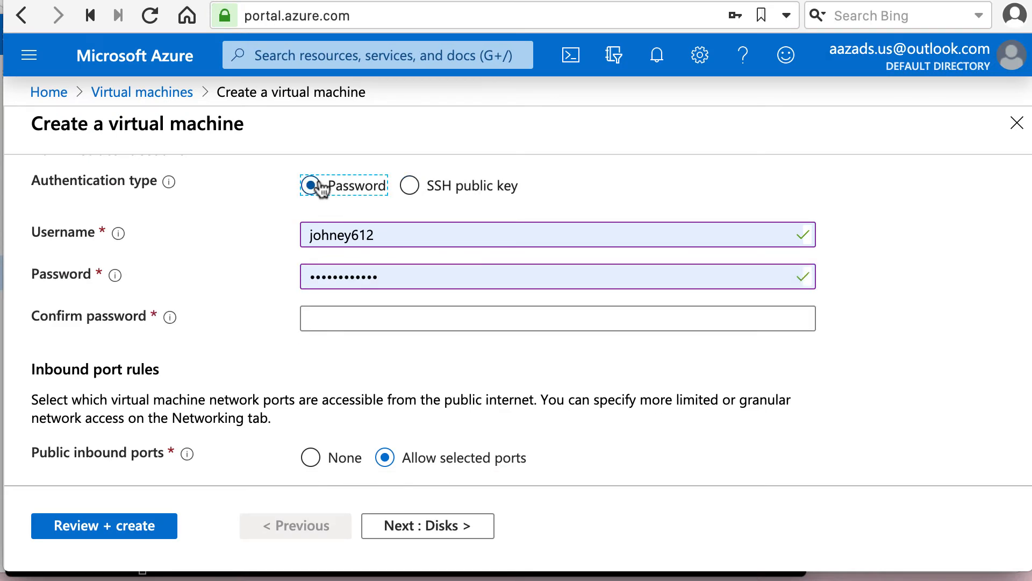
pyautogui.click(622, 318)
pyautogui.click(473, 372)
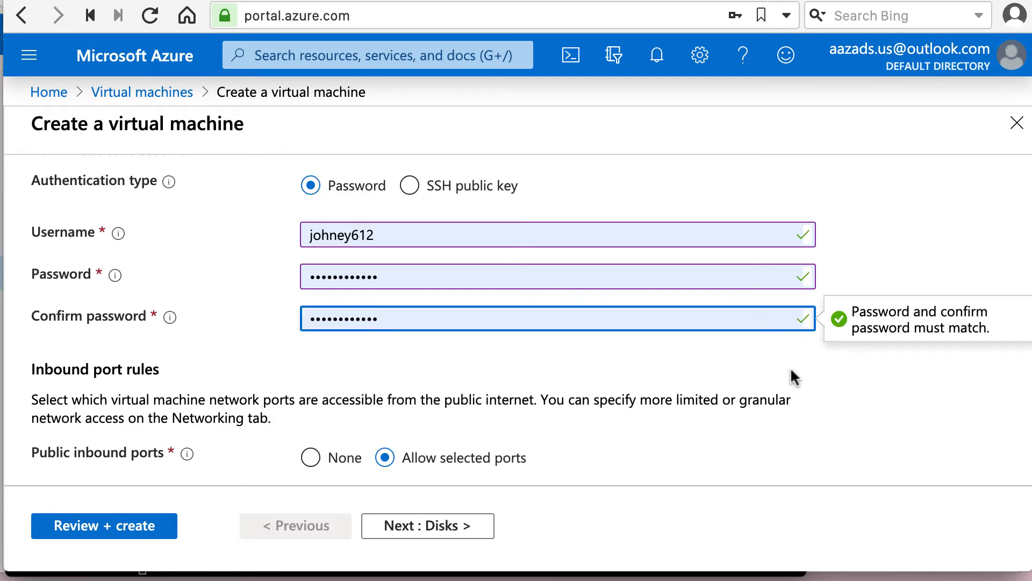
pyautogui.moveTo(414, 272); pyautogui.dragTo(254, 277)
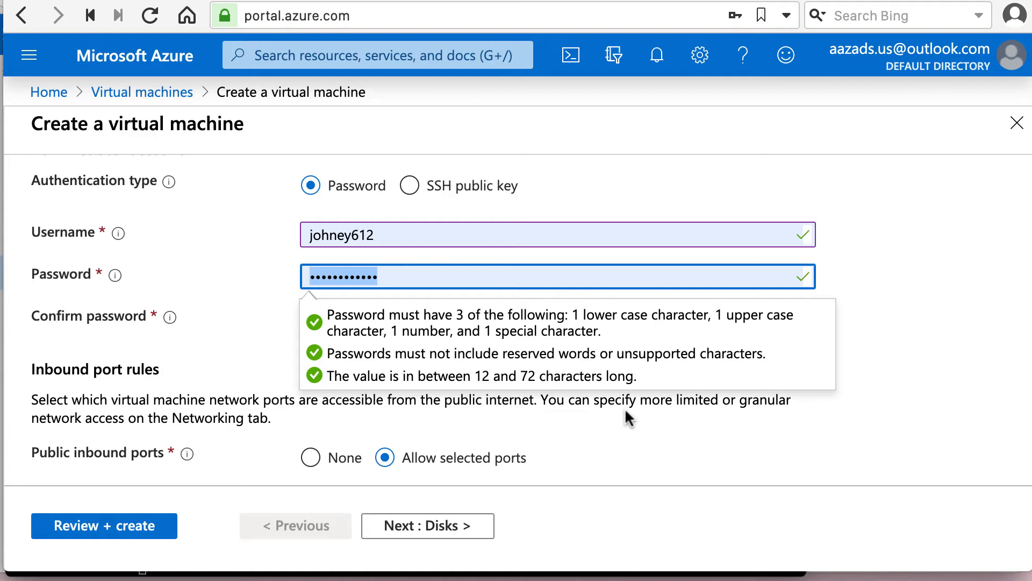
pyautogui.click(906, 413)
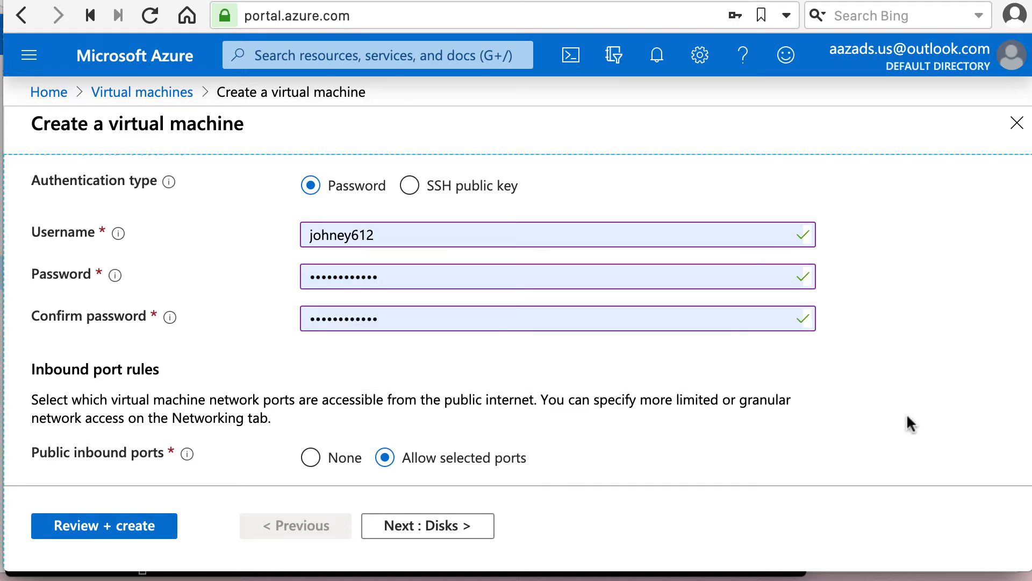
pyautogui.scroll(-4, 818, 384)
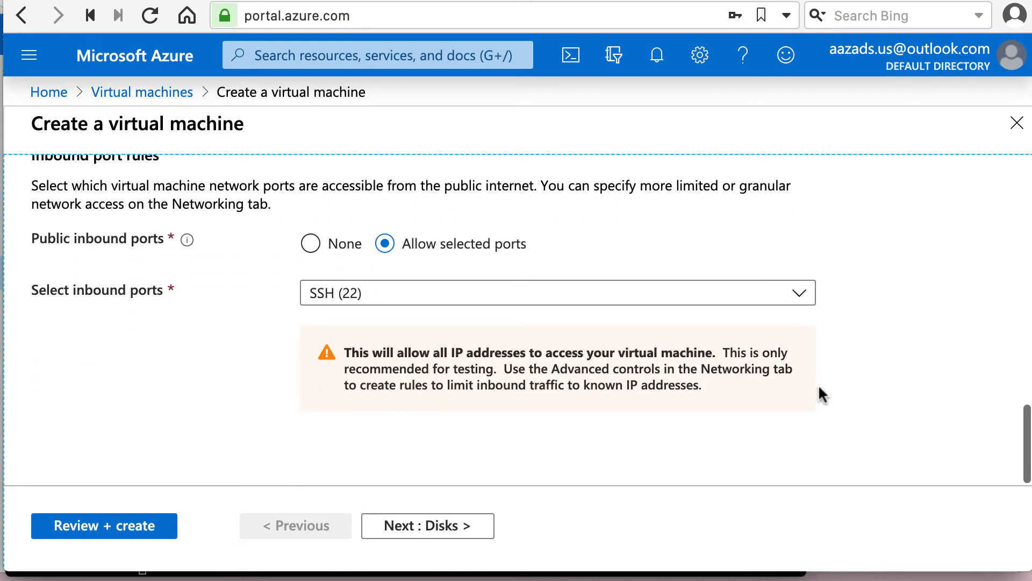
pyautogui.scroll(1, 885, 243)
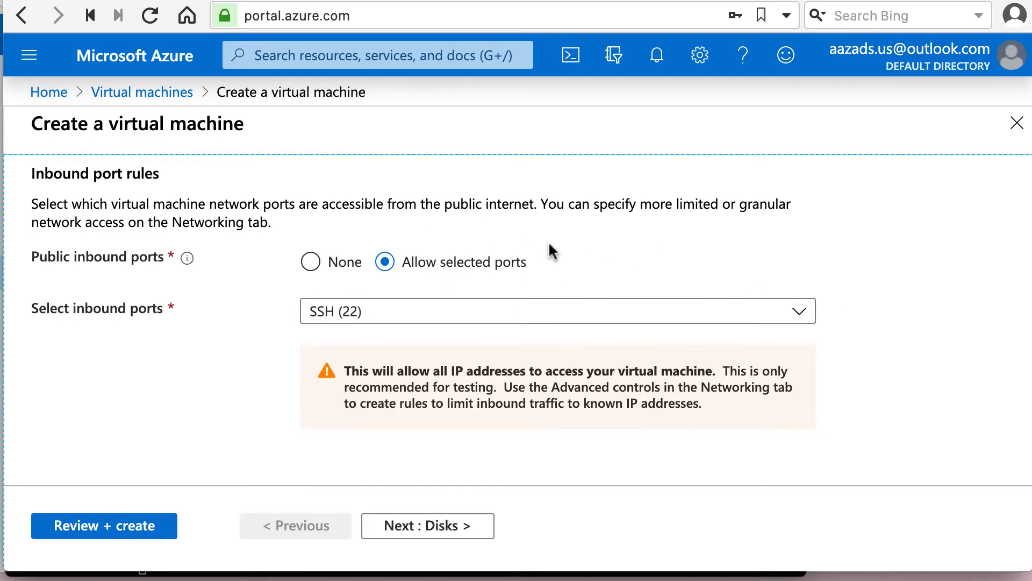
pyautogui.click(399, 319)
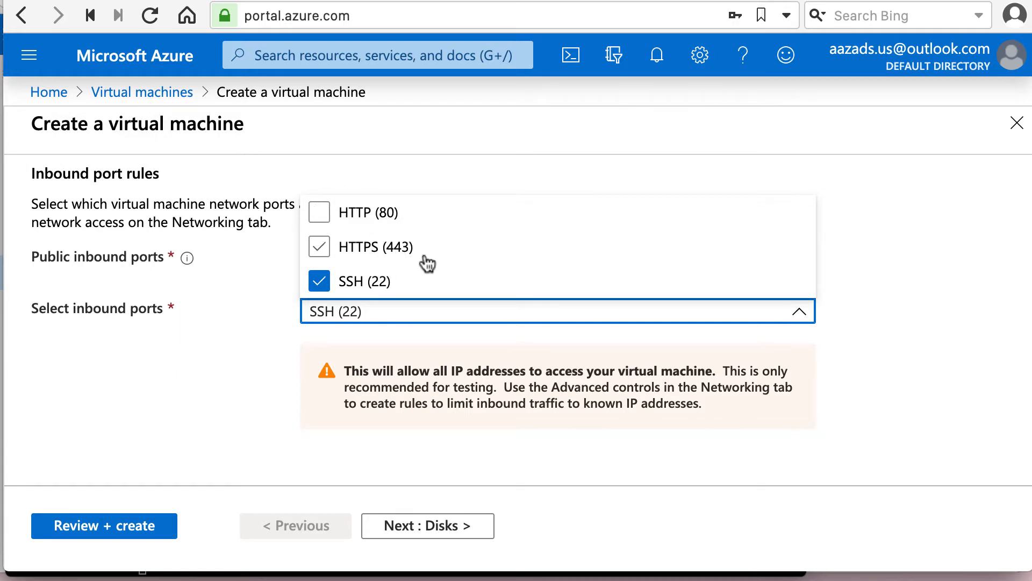
pyautogui.click(423, 312)
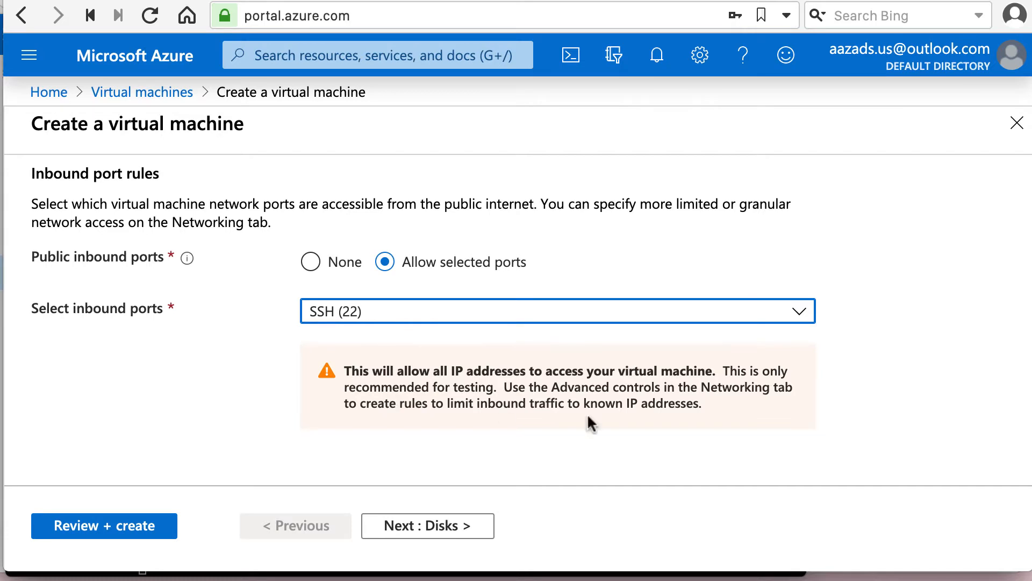
pyautogui.click(709, 415)
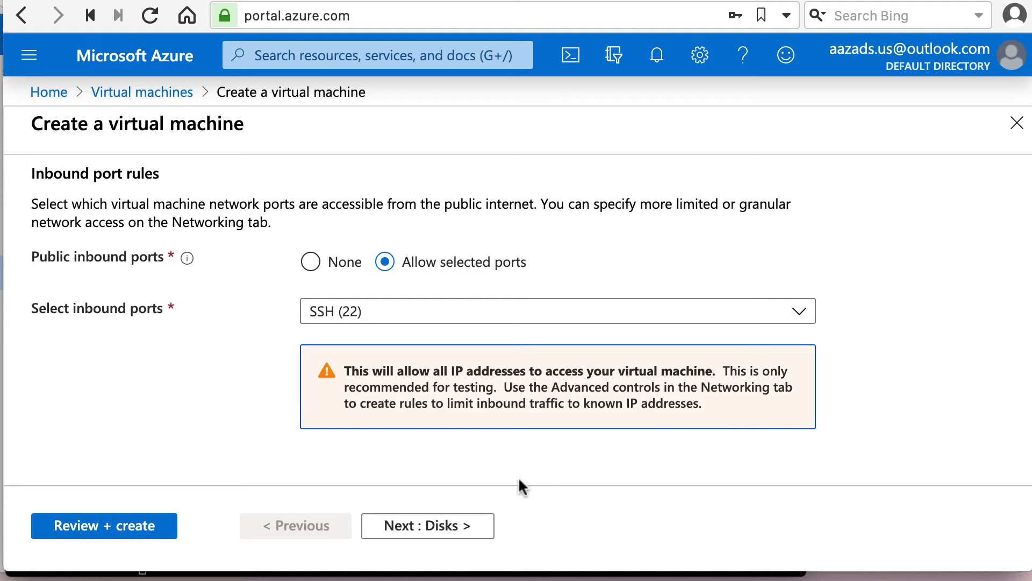
# On the Disks step, pick an OS disk type and expand the Advanced disk settings
pyautogui.click(425, 532)
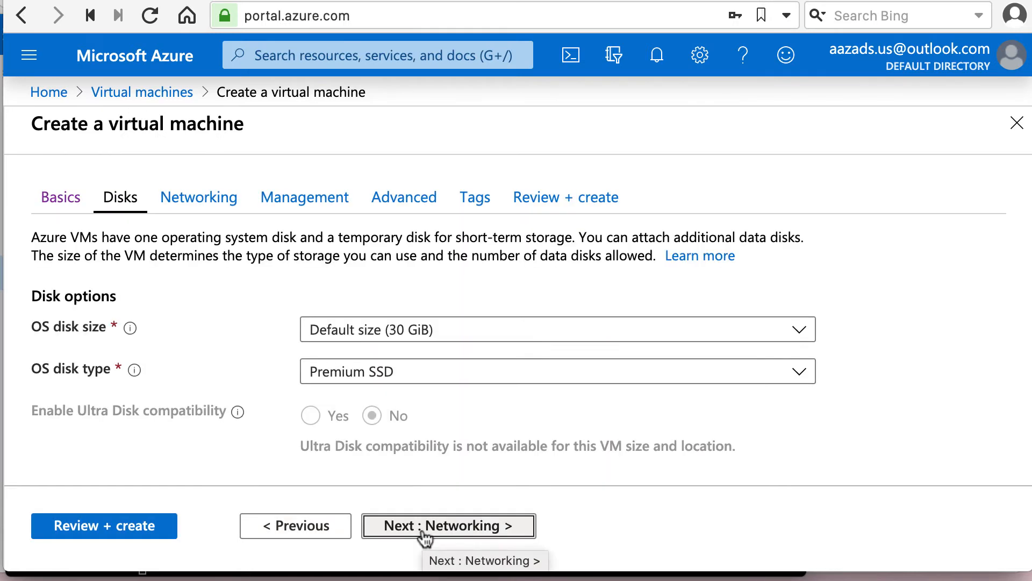
pyautogui.scroll(-4, 943, 406)
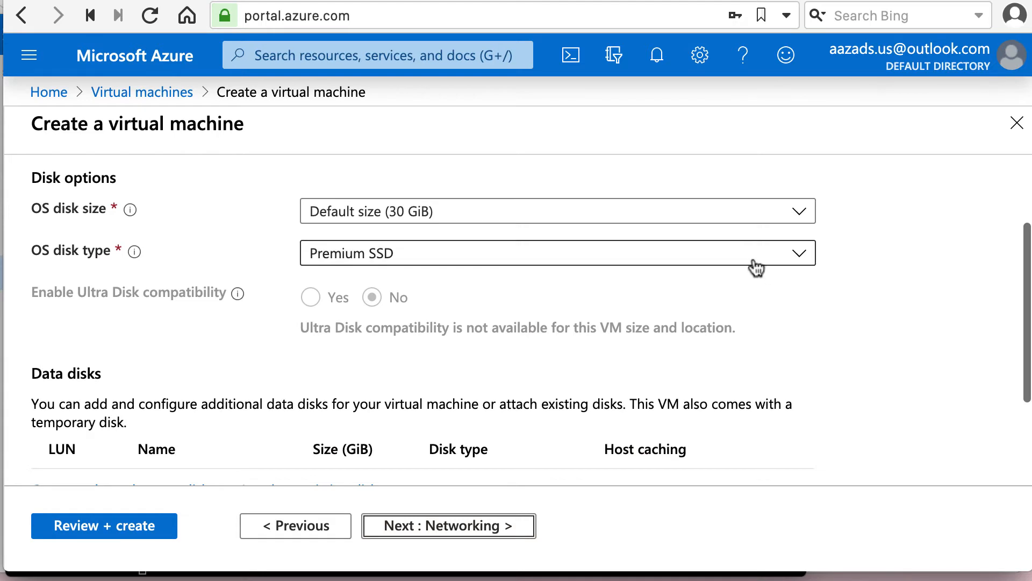
pyautogui.click(747, 262)
pyautogui.scroll(-1, 732, 244)
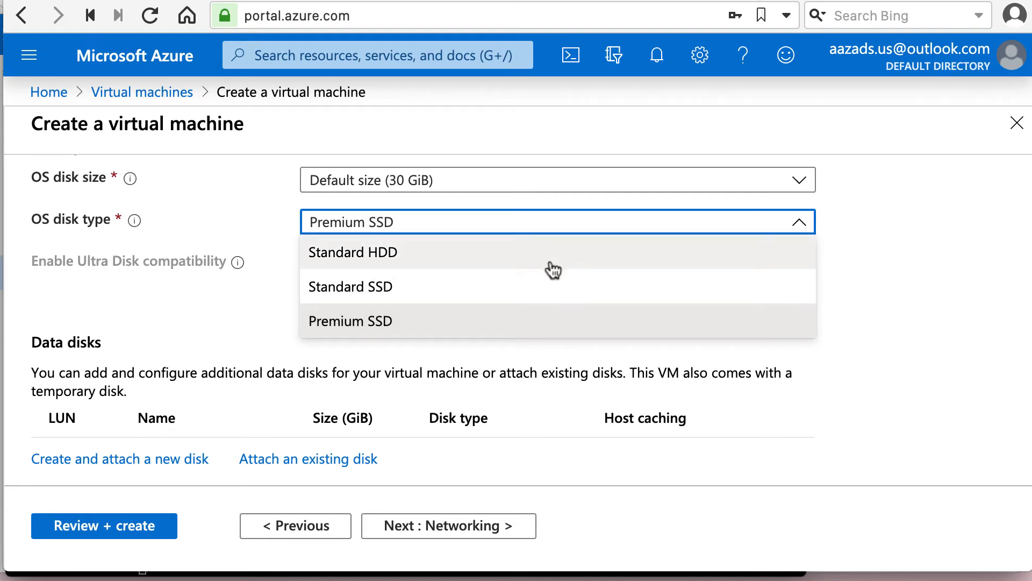
pyautogui.click(540, 294)
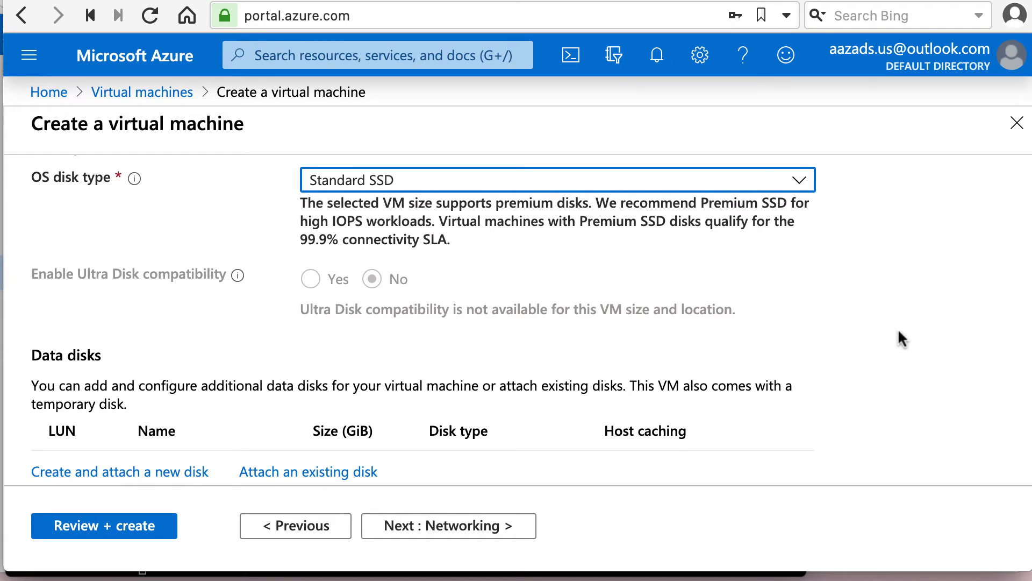
pyautogui.scroll(-3, 904, 341)
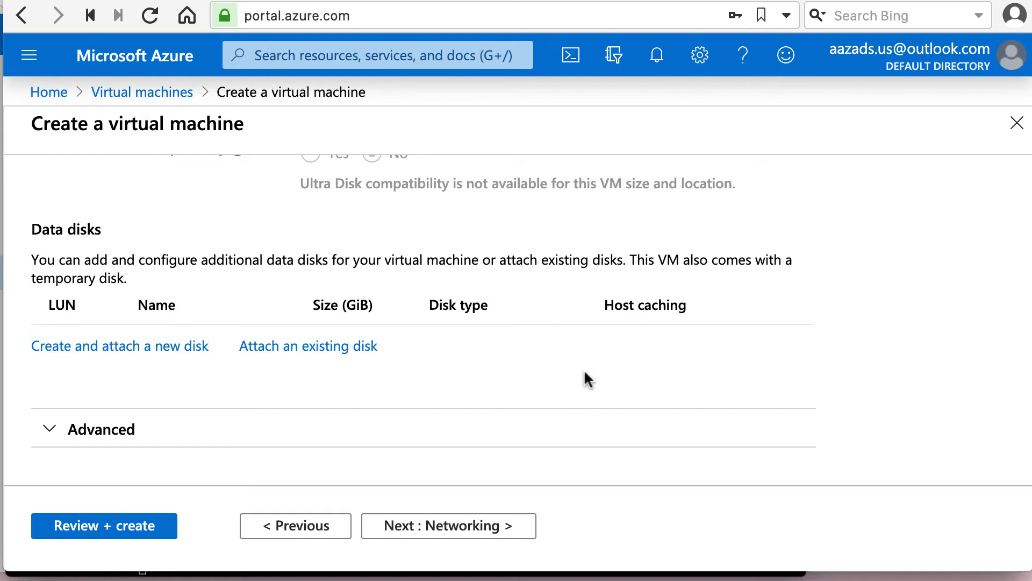
pyautogui.click(110, 436)
pyautogui.scroll(-5, 625, 320)
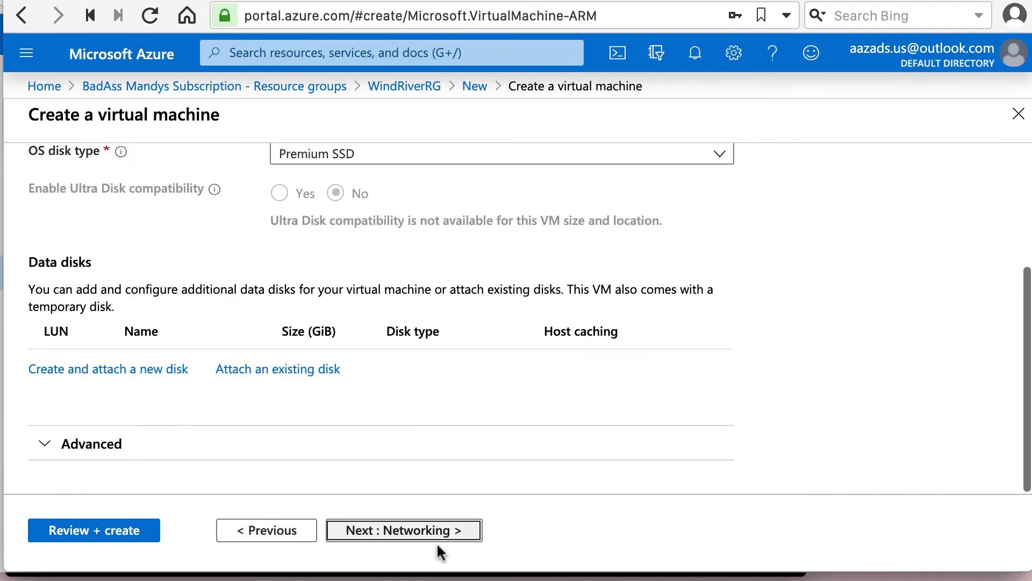
# Move to the Networking step, keeping the new WindRiverRG-vnet virtual network selected
pyautogui.click(412, 530)
pyautogui.scroll(-3, 872, 339)
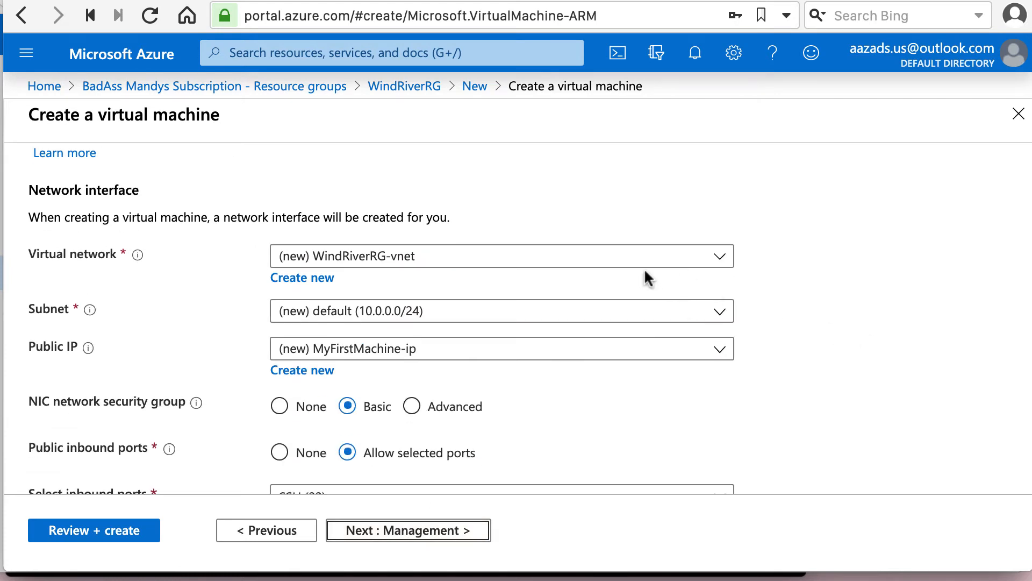
pyautogui.click(721, 259)
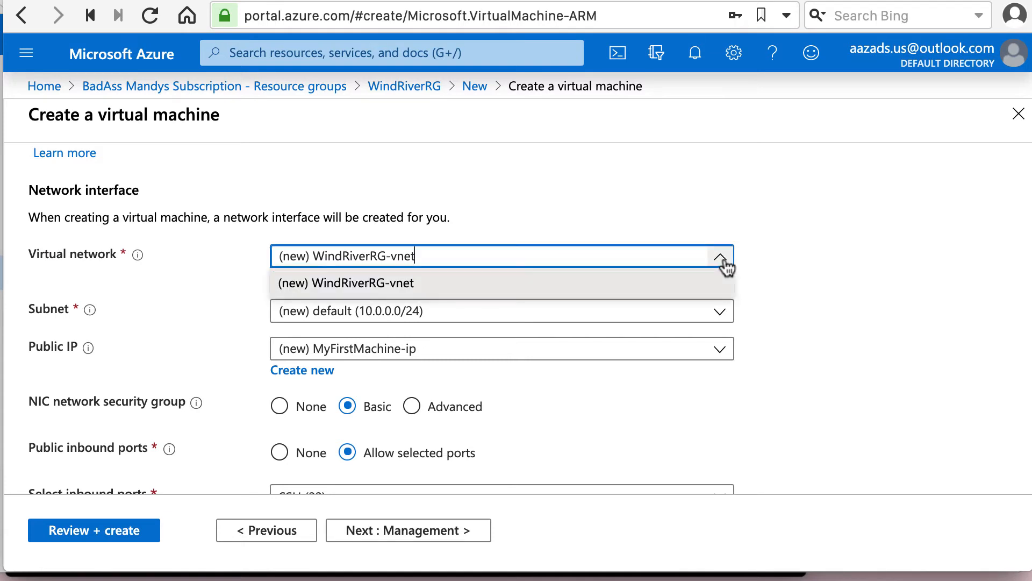
pyautogui.click(721, 259)
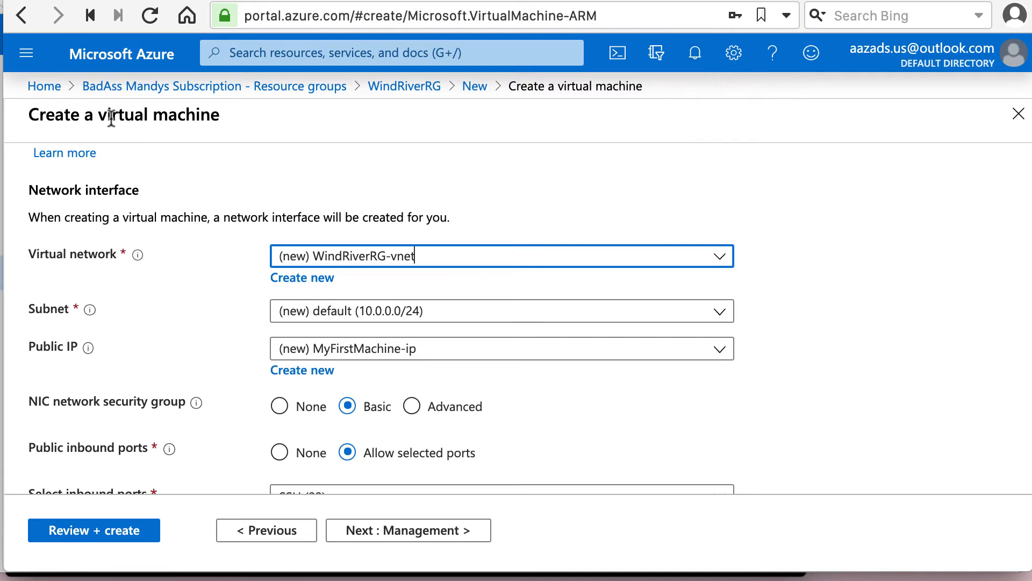
# Open the portal Home page in a new tab and search services for 'virtual'
pyautogui.rightClick(41, 94)
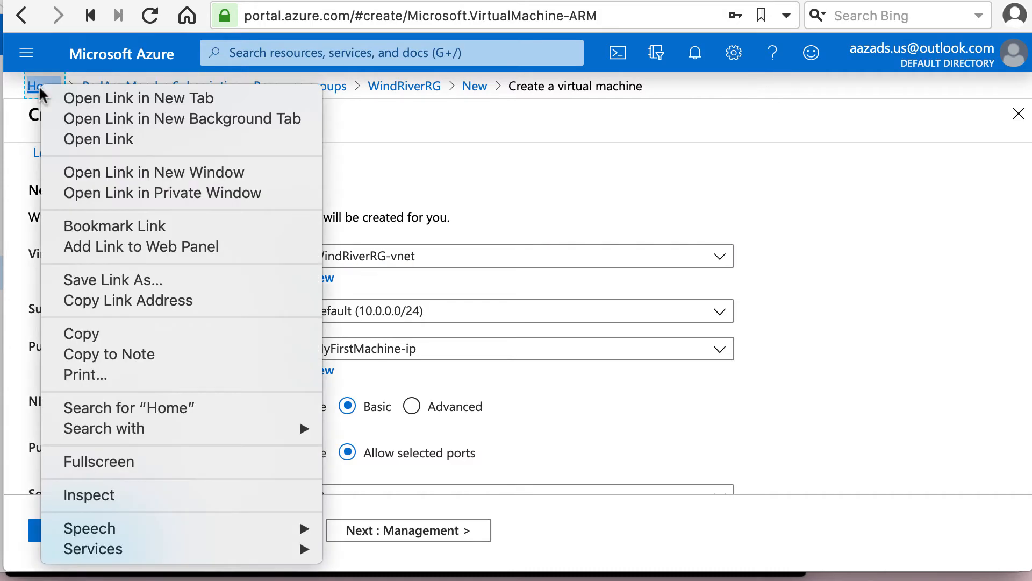
pyautogui.click(107, 97)
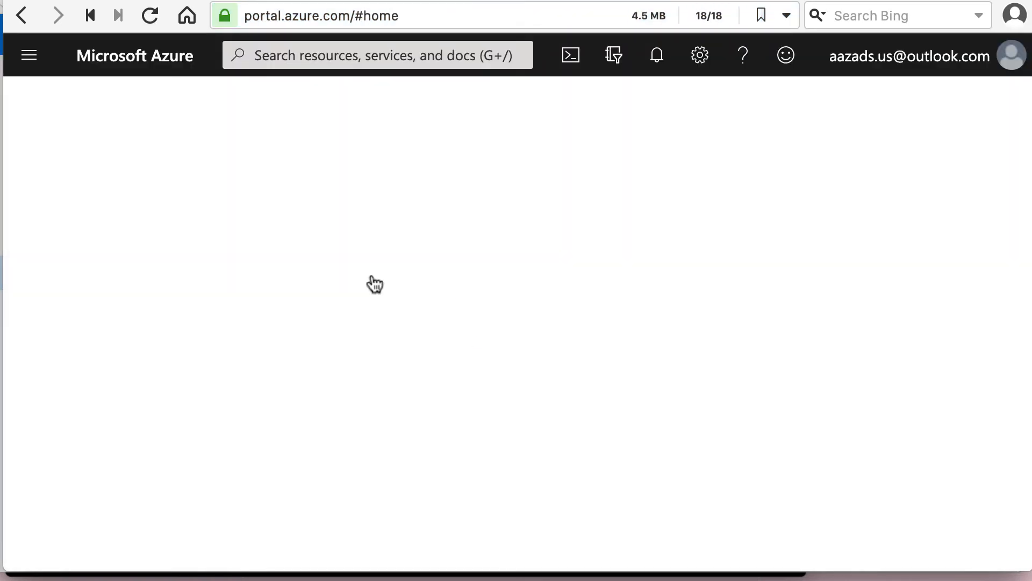
pyautogui.scroll(-2, 372, 274)
pyautogui.scroll(2, 372, 275)
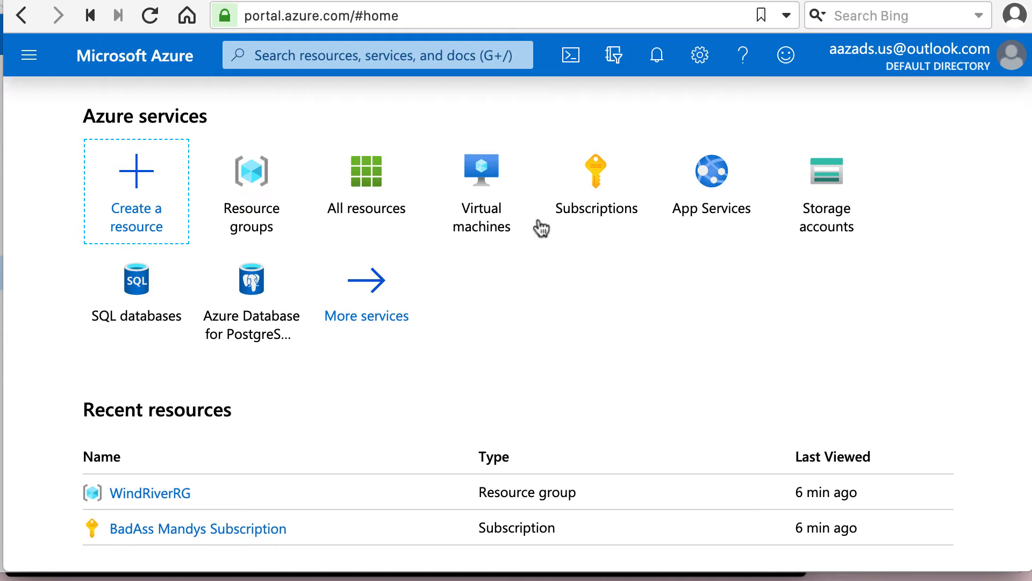
pyautogui.moveTo(518, 151)
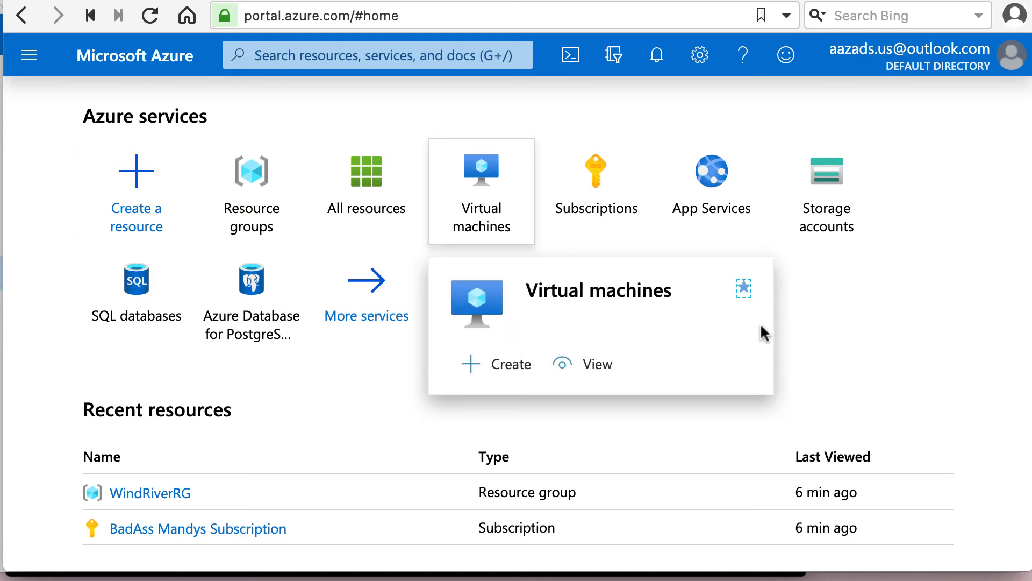
pyautogui.scroll(-8, 901, 313)
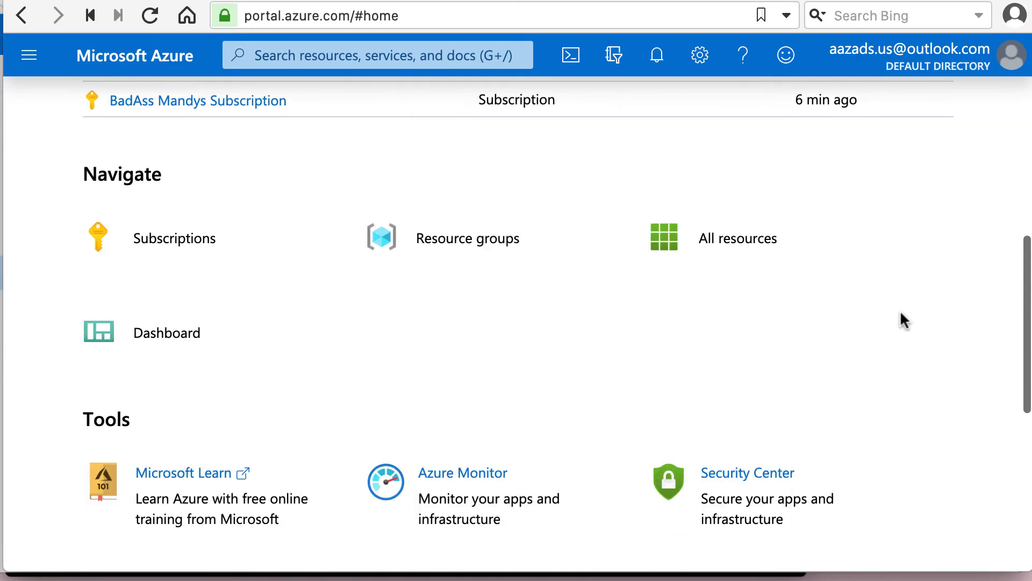
pyautogui.scroll(-8, 901, 320)
pyautogui.scroll(9, 901, 321)
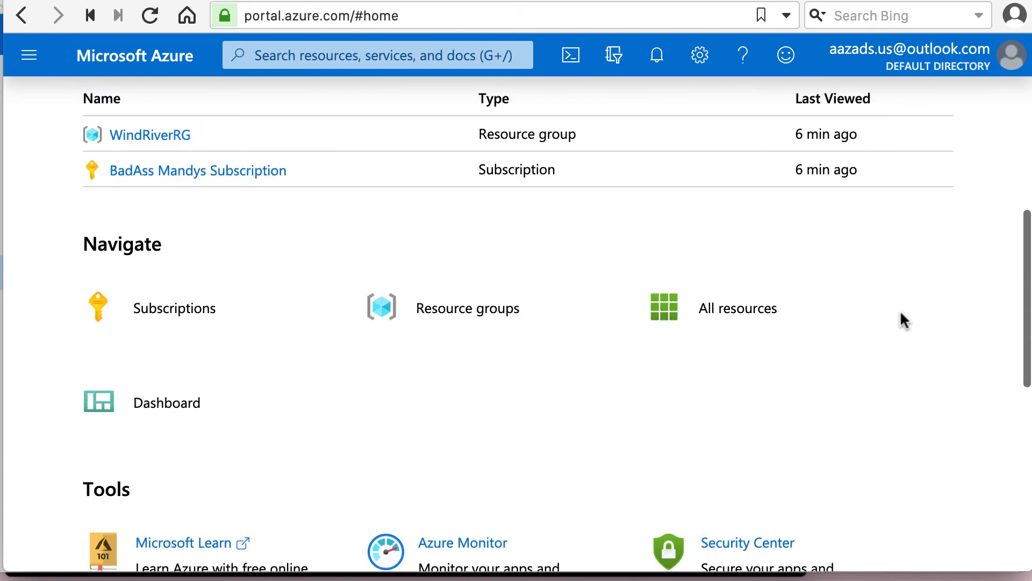
pyautogui.scroll(5, 903, 321)
pyautogui.click(390, 58)
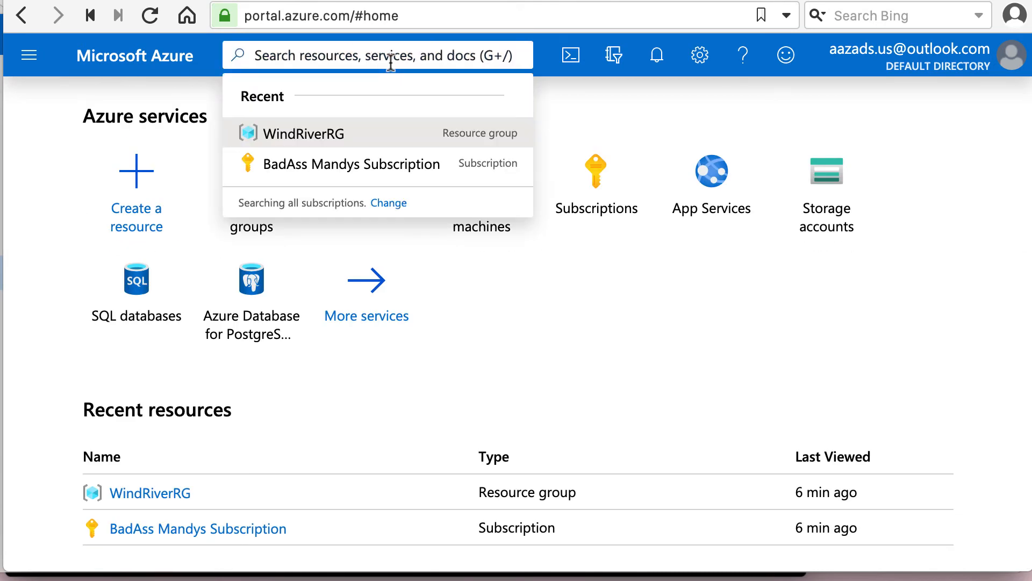
pyautogui.write('virtual')
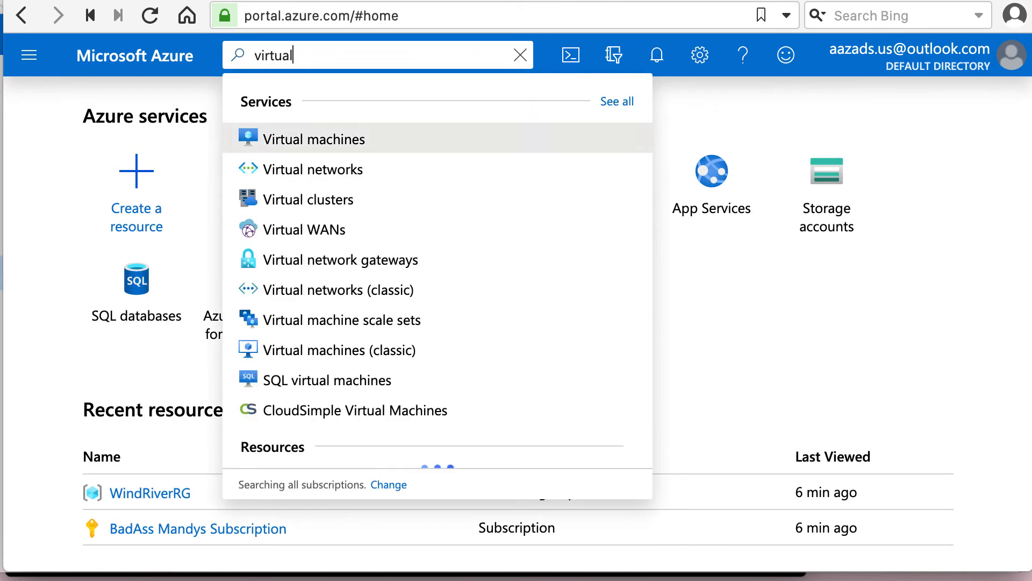
# Open the empty Virtual networks list, go back to the VM form, then switch to Outlook
pyautogui.click(341, 171)
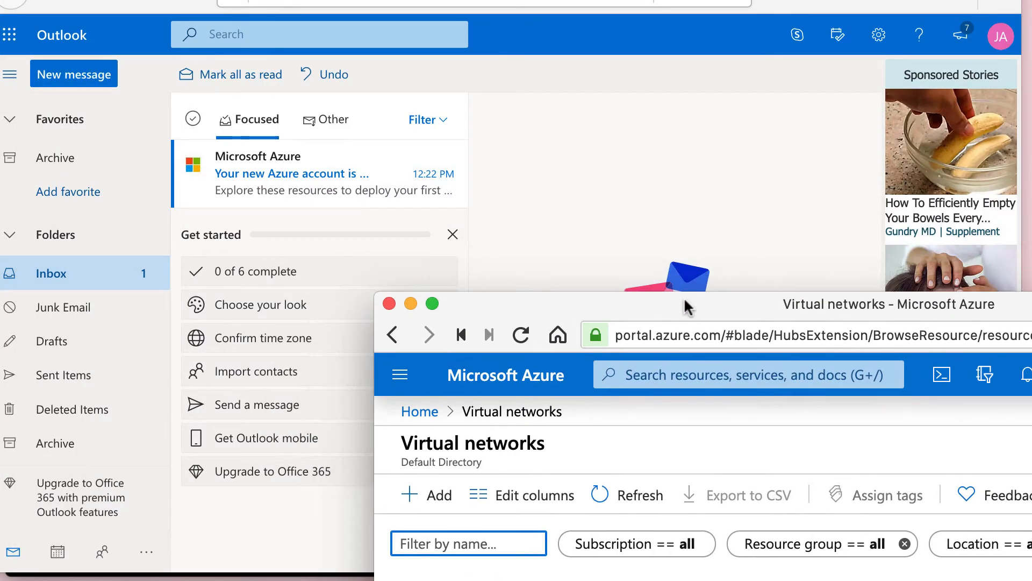
pyautogui.moveTo(737, 316); pyautogui.dragTo(423, 0)
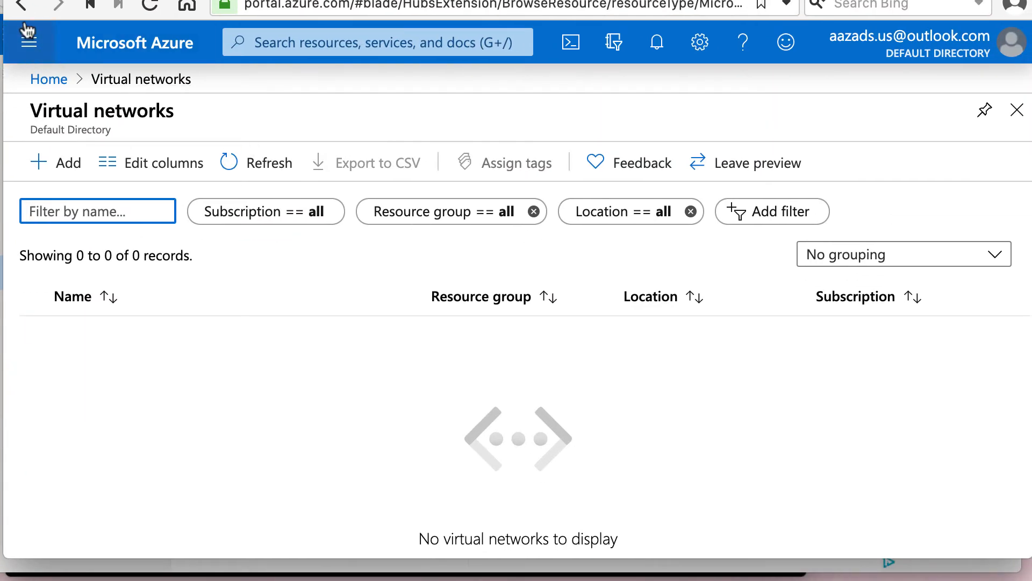
pyautogui.click(22, 8)
pyautogui.click(21, 8)
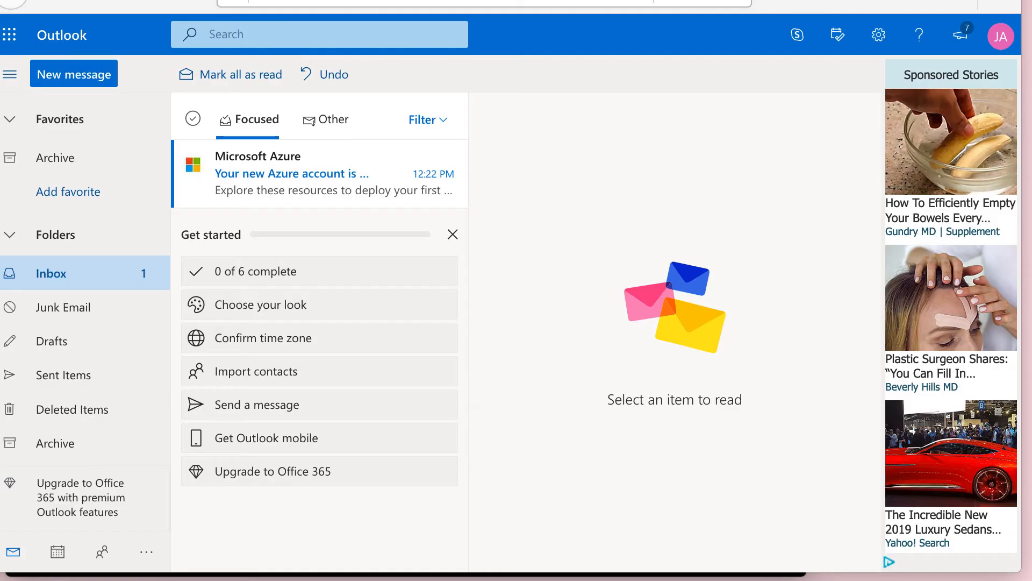
pyautogui.hotkey('ctrl', 'Up')
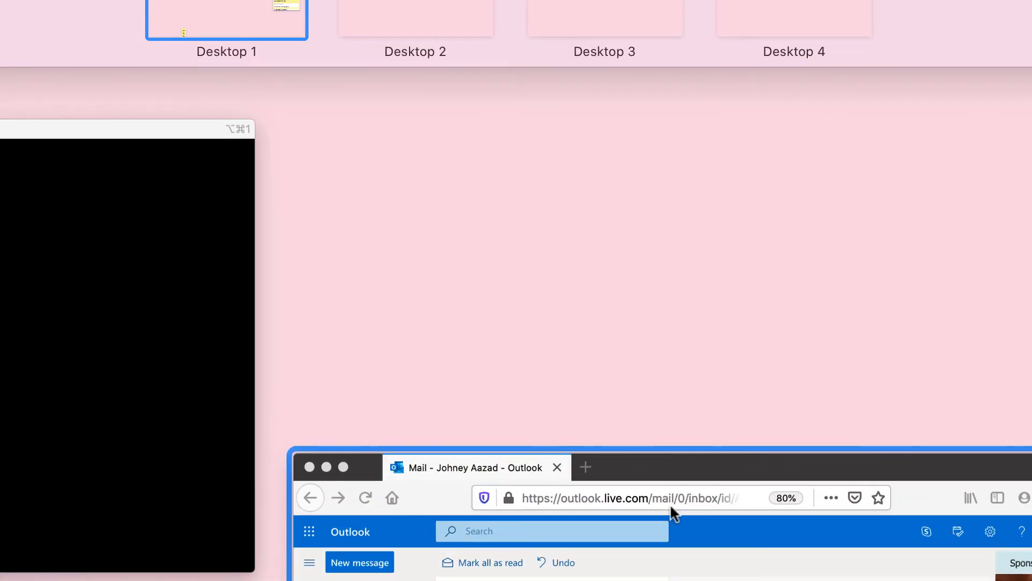
pyautogui.click(701, 473)
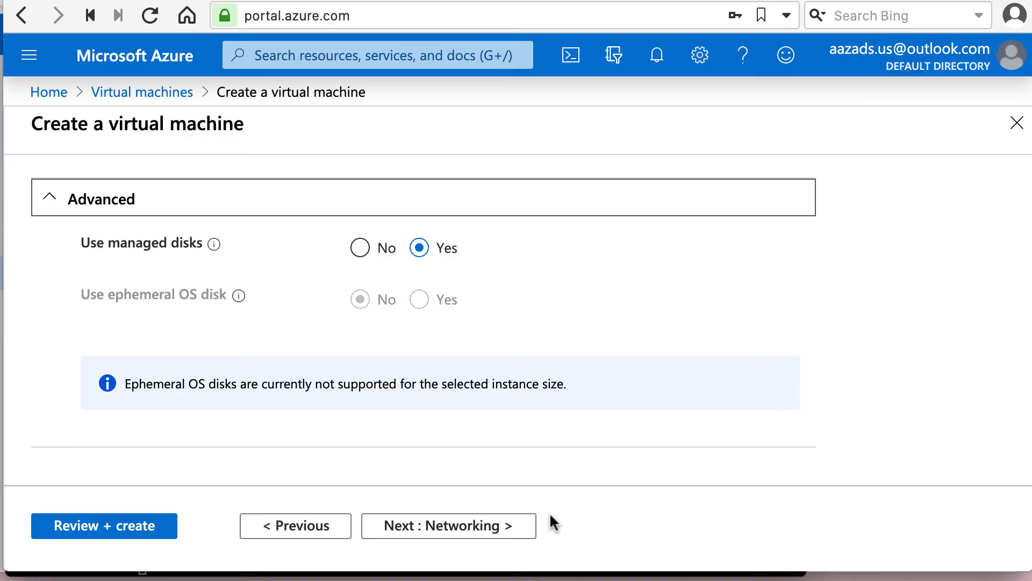
# Go to Networking, check the WindRiverRG-vnet network, and open Home in a new tab
pyautogui.click(445, 527)
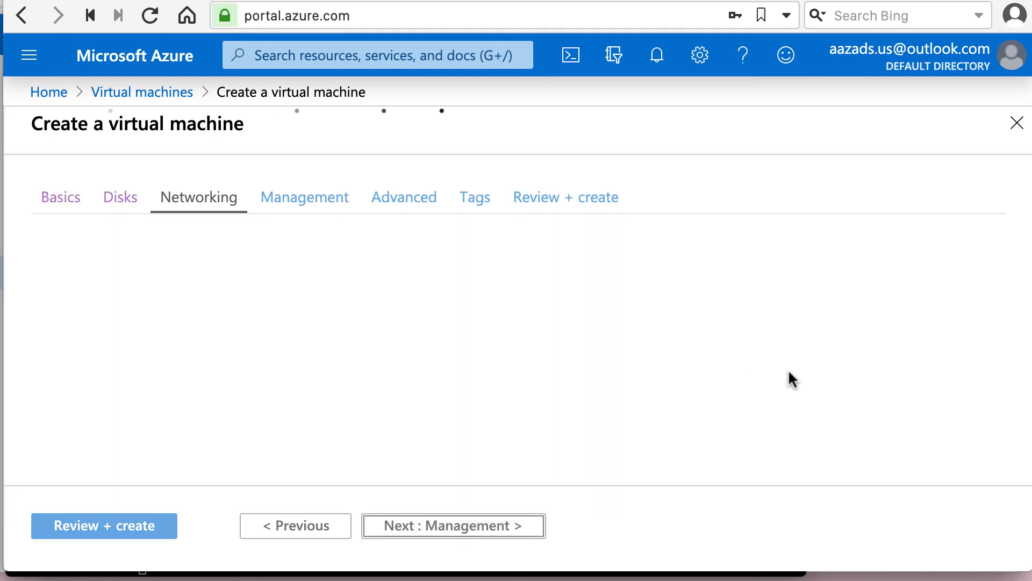
pyautogui.scroll(-3, 790, 378)
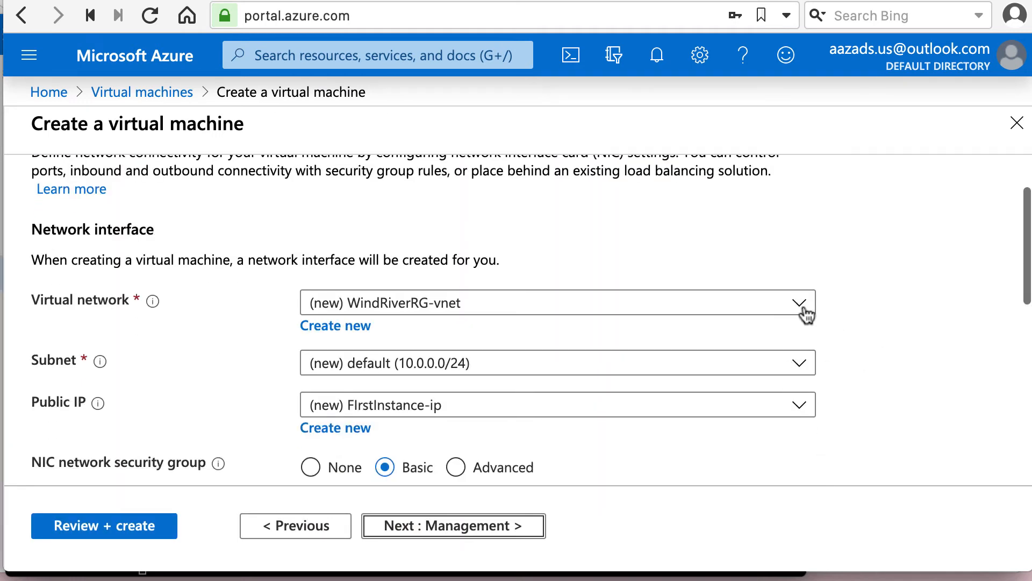
pyautogui.click(801, 305)
pyautogui.click(801, 304)
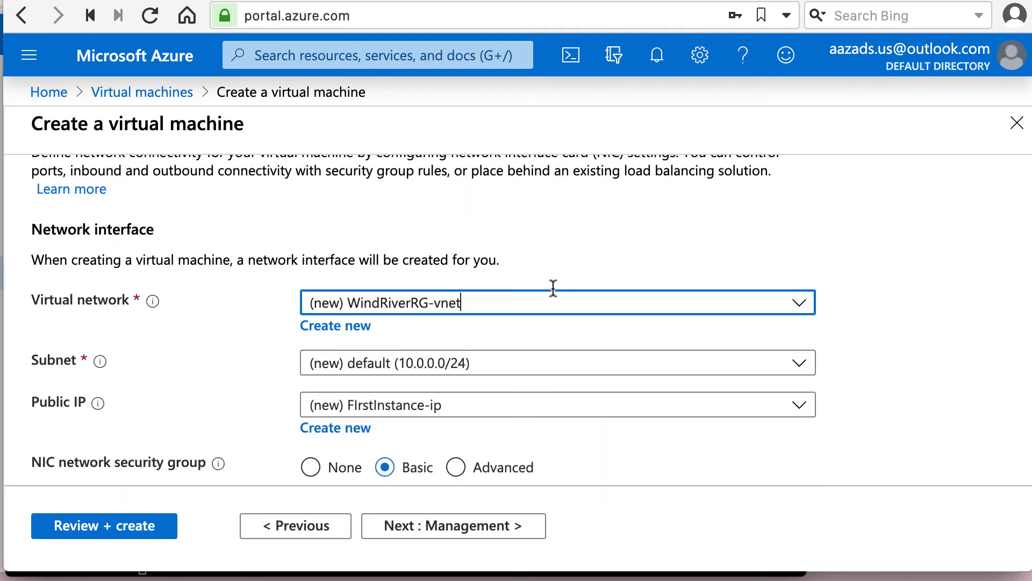
pyautogui.moveTo(477, 299); pyautogui.dragTo(306, 299)
pyautogui.click(907, 247)
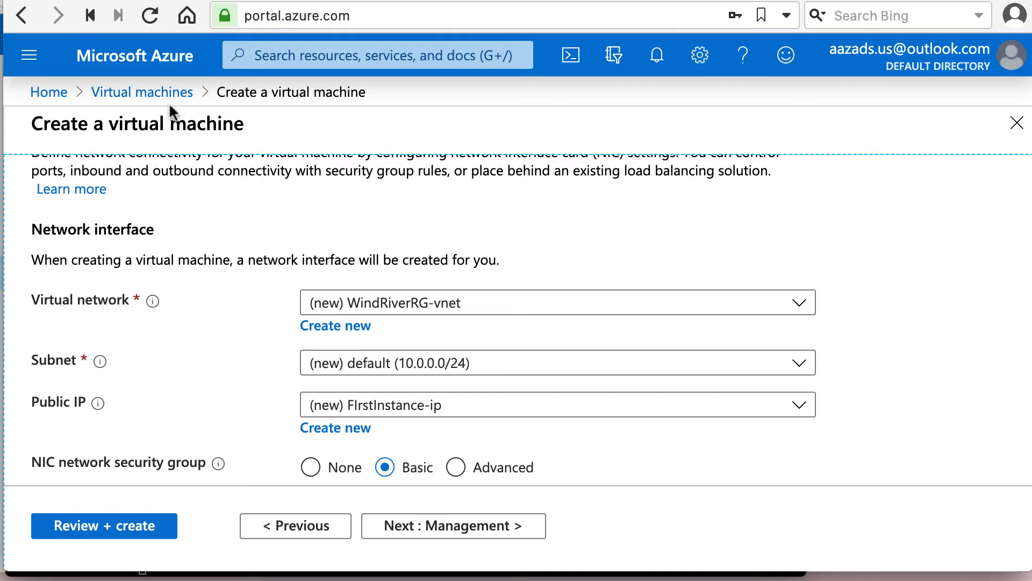
pyautogui.rightClick(64, 101)
pyautogui.click(129, 101)
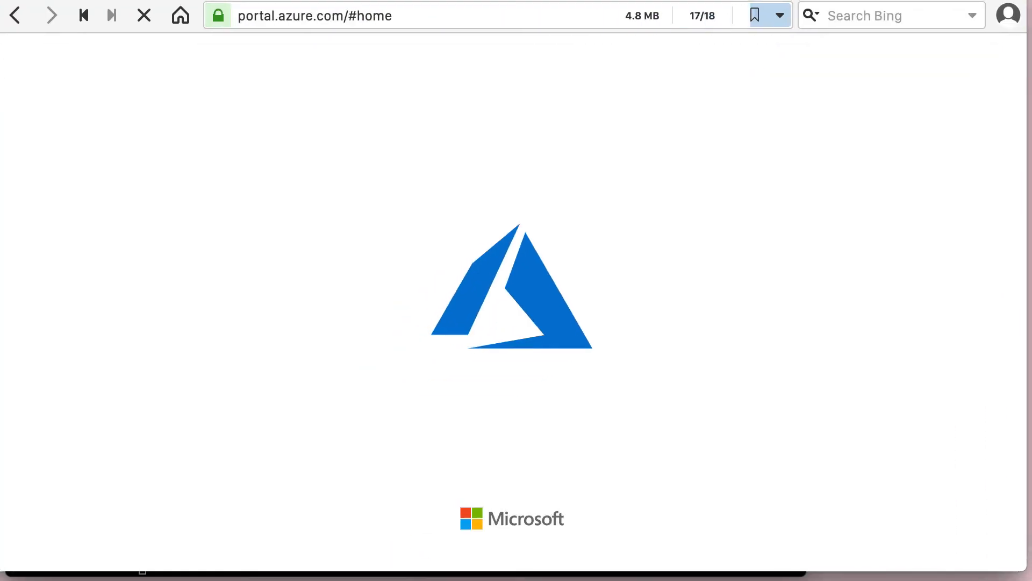
# From Home, open the Virtual networks list to confirm it is empty, then move the browser aside
pyautogui.click(24, 18)
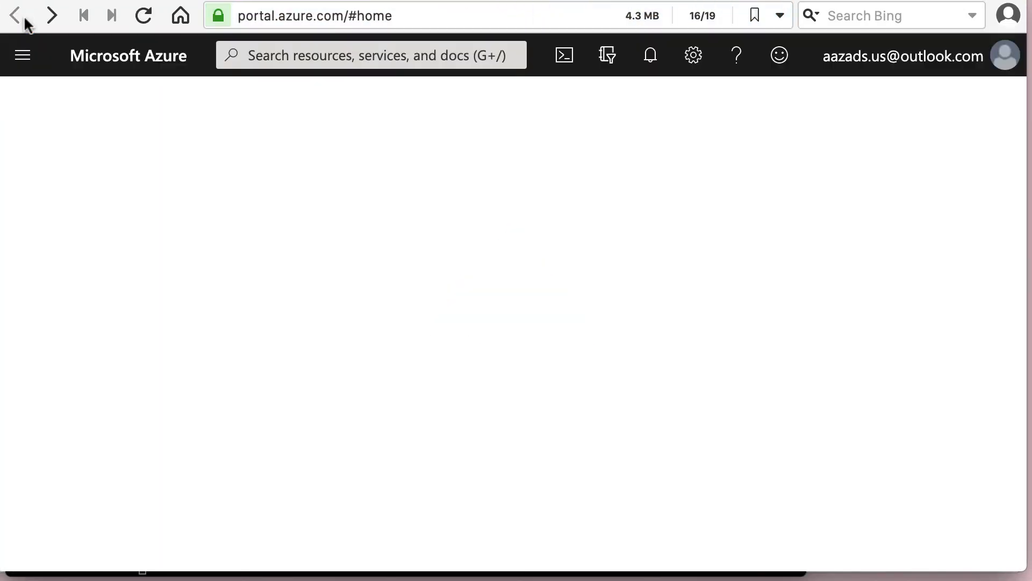
pyautogui.moveTo(423, 174)
pyautogui.scroll(-3, 422, 173)
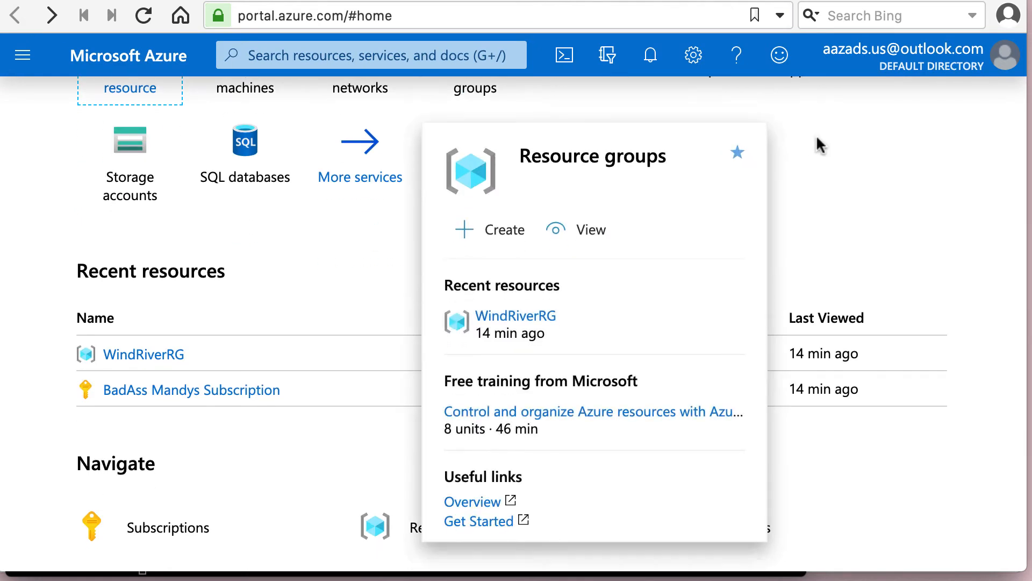
pyautogui.scroll(2, 882, 181)
pyautogui.scroll(1, 884, 187)
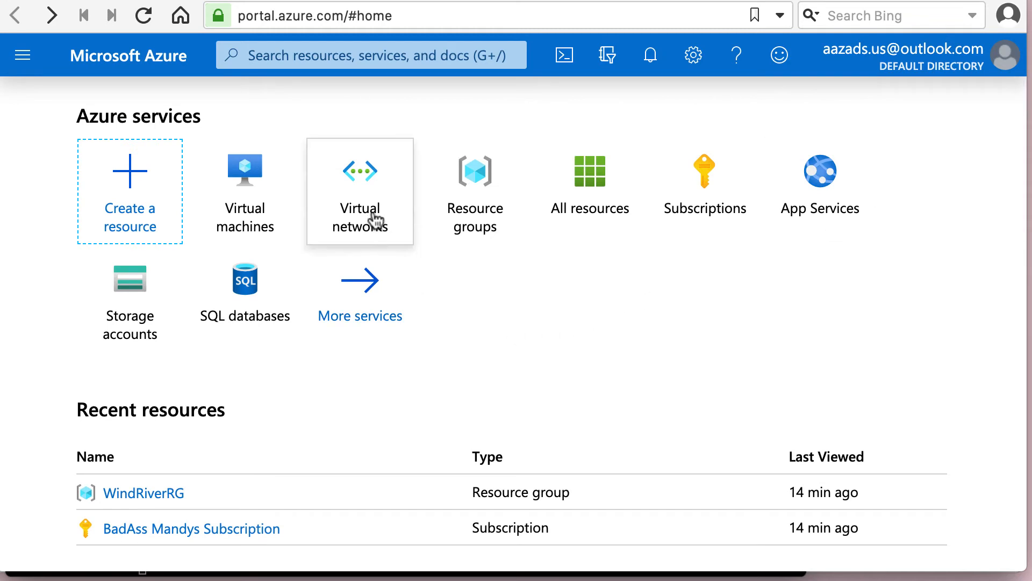
pyautogui.click(376, 219)
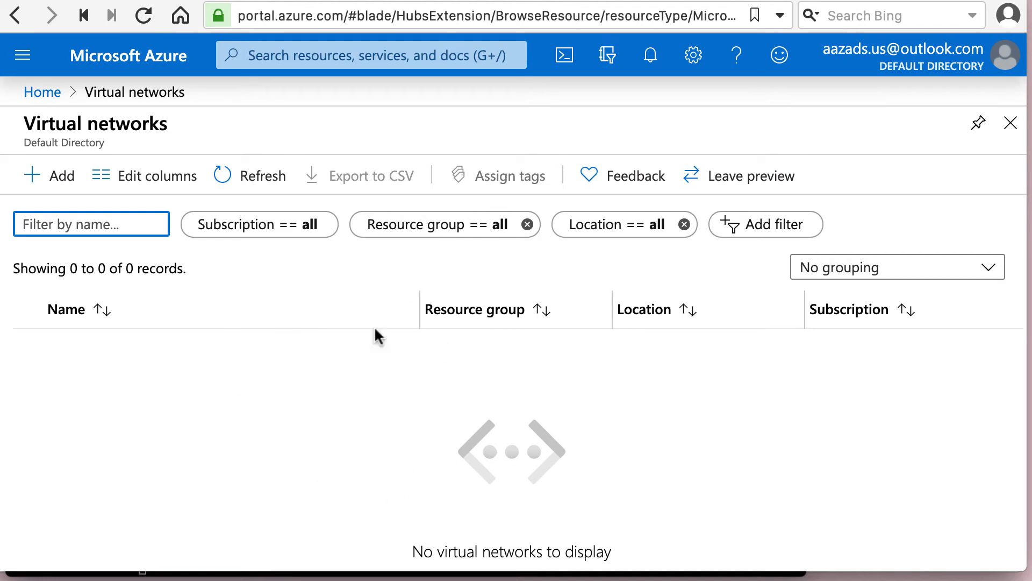
pyautogui.moveTo(345, 0); pyautogui.dragTo(337, 0)
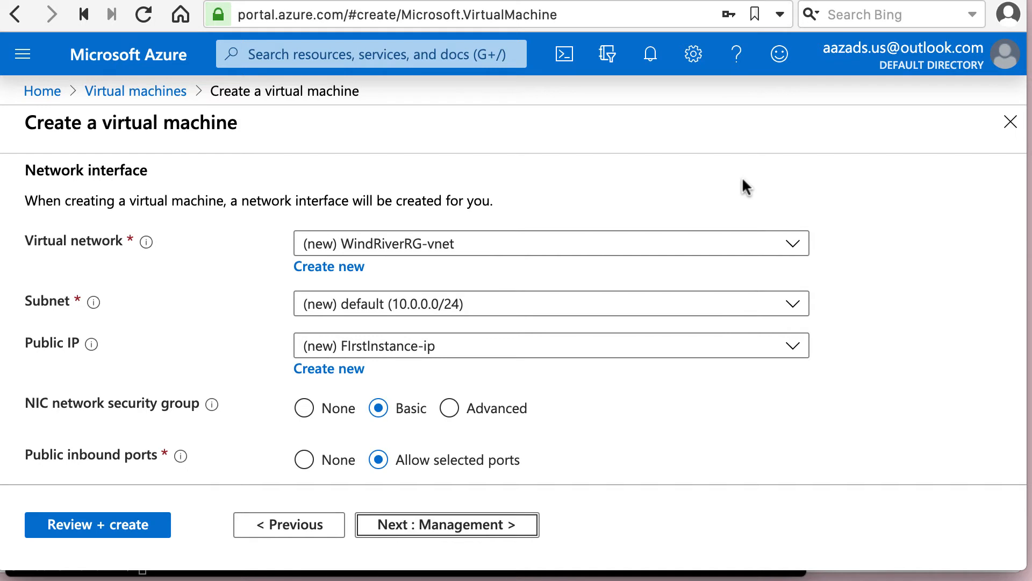
pyautogui.click(794, 304)
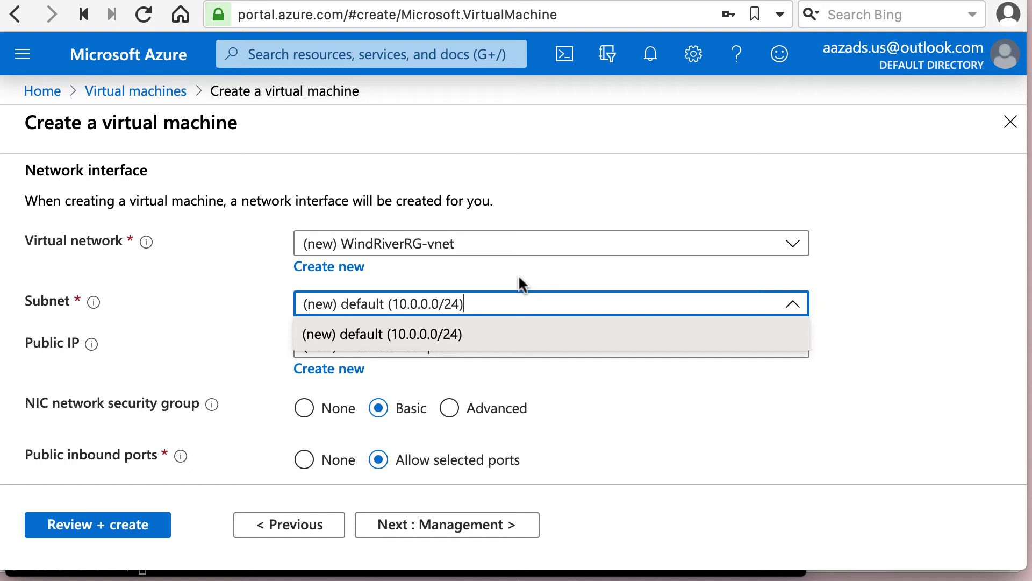
pyautogui.click(195, 293)
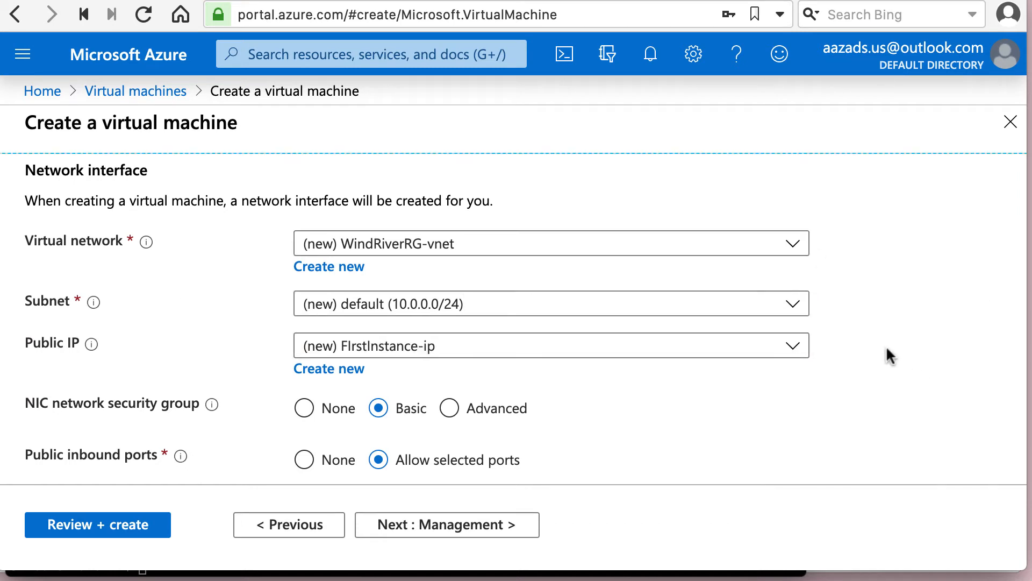
pyautogui.click(529, 263)
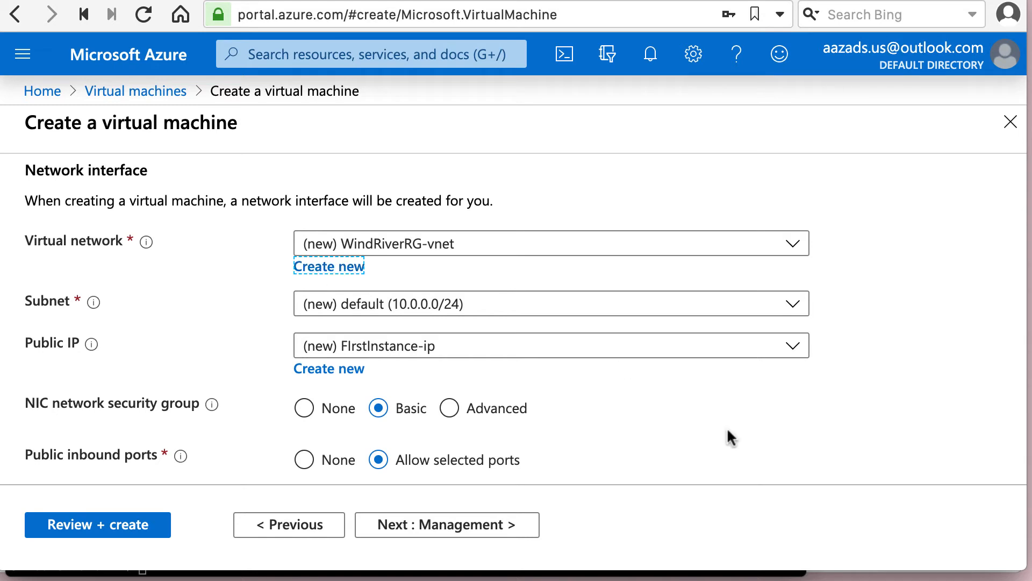
# Leave networking defaults (SSH 22 inbound, no load balancer) and continue to Management
pyautogui.scroll(-3, 749, 398)
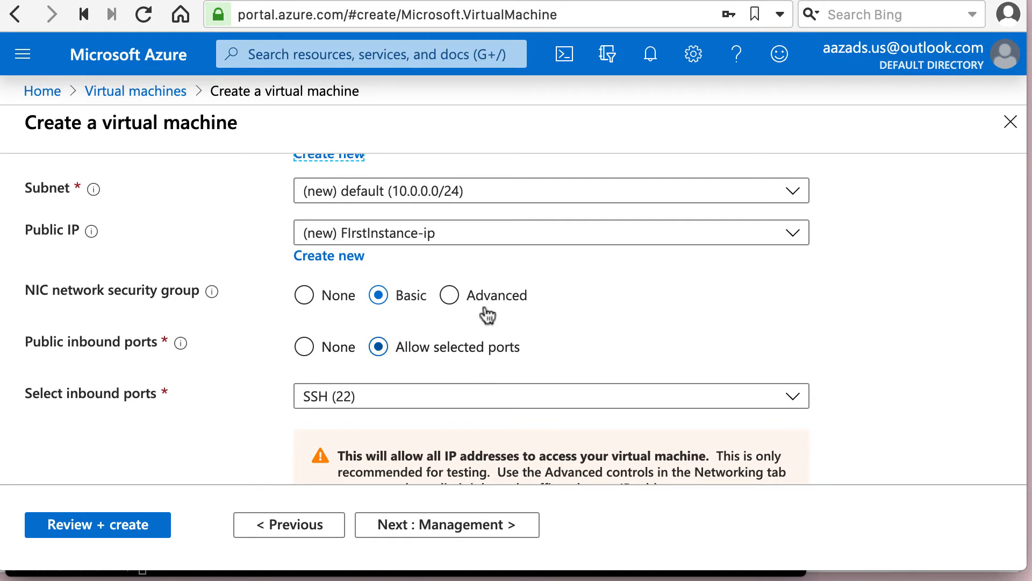
pyautogui.scroll(-3, 652, 315)
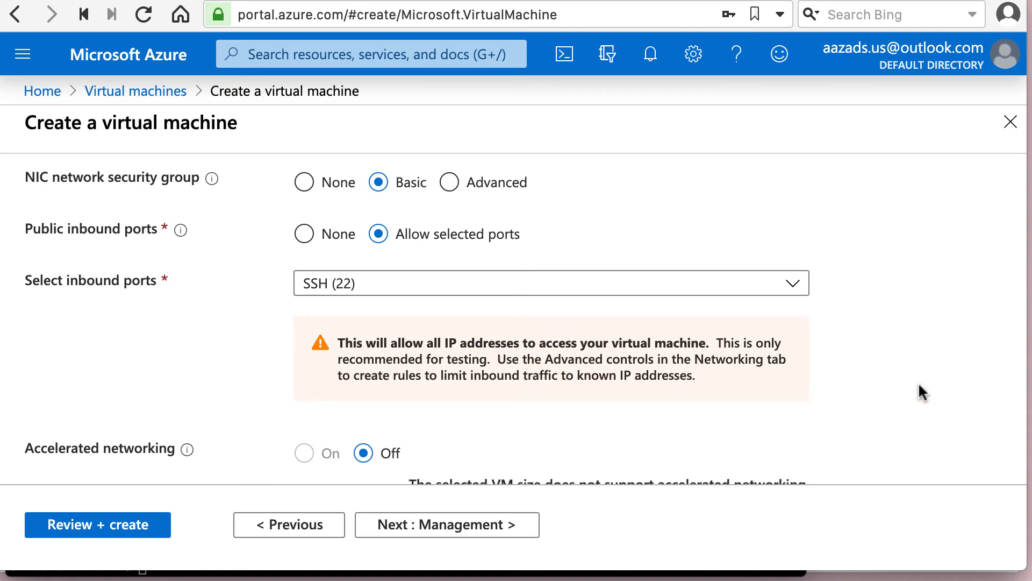
pyautogui.scroll(-3, 919, 382)
pyautogui.scroll(-2, 918, 393)
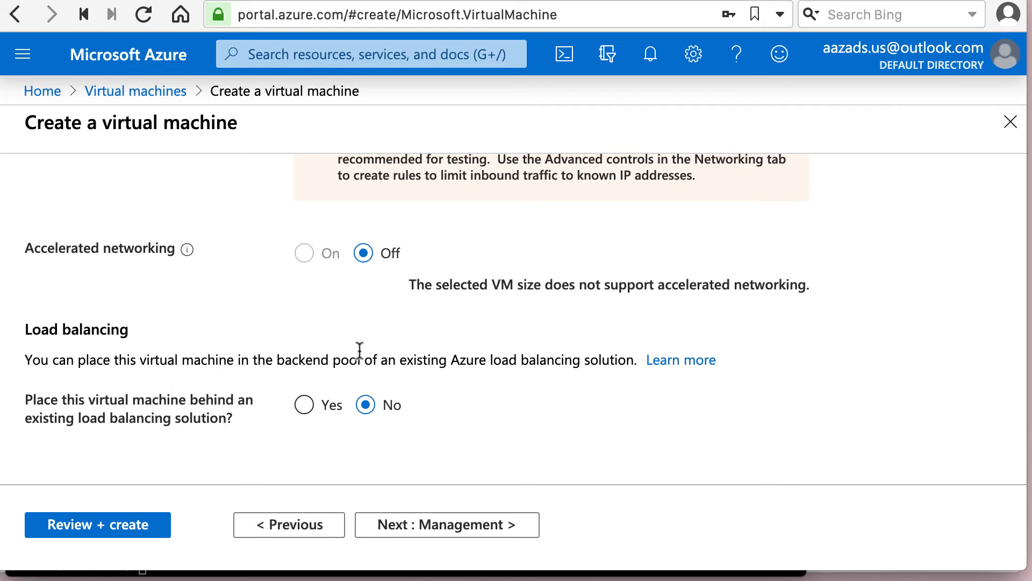
pyautogui.click(474, 533)
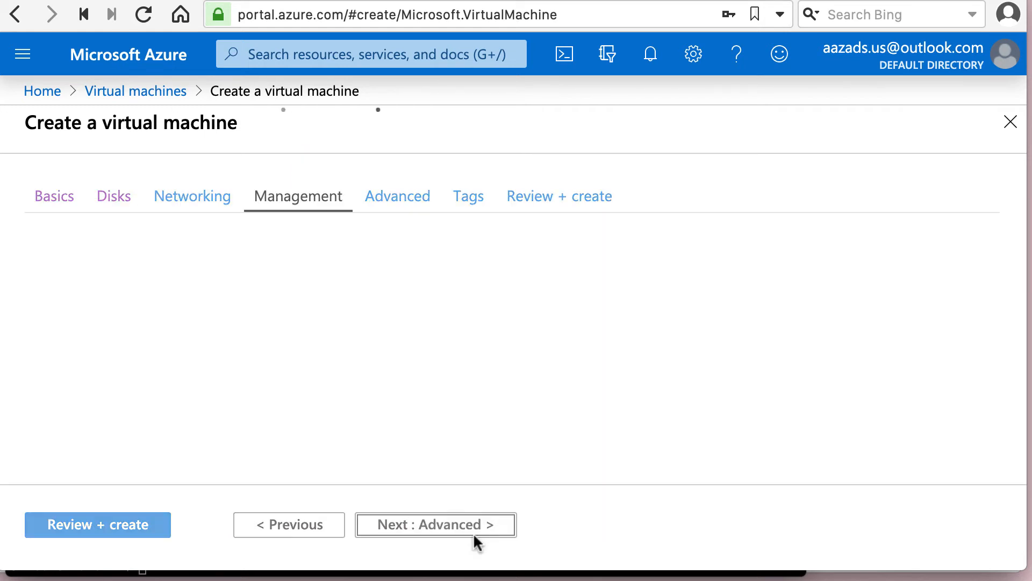
# Set Boot diagnostics to Off on the Management tab and continue to Advanced
pyautogui.scroll(-3, 780, 388)
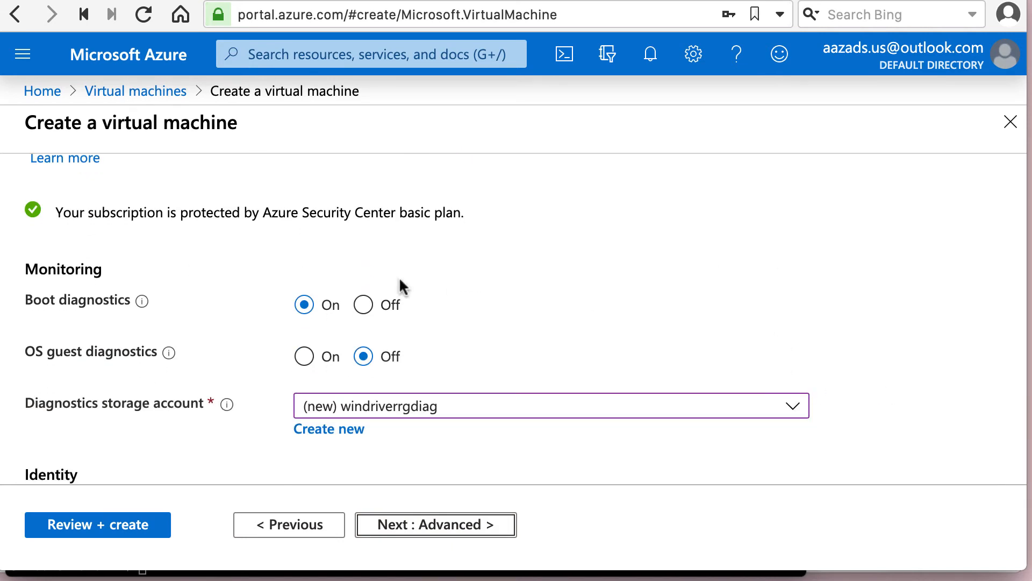
pyautogui.click(362, 305)
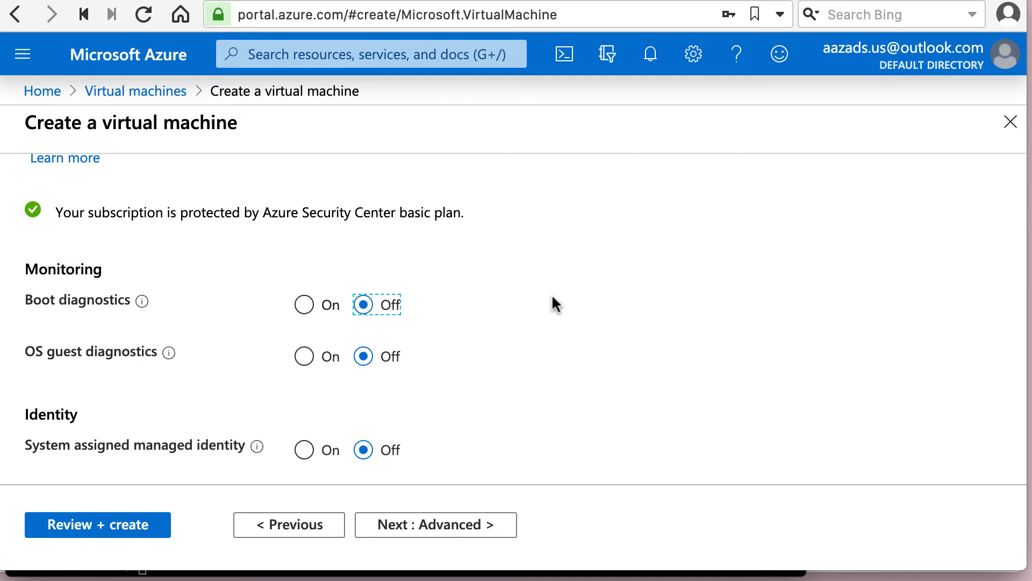
pyautogui.scroll(3, 554, 298)
pyautogui.scroll(-2, 553, 297)
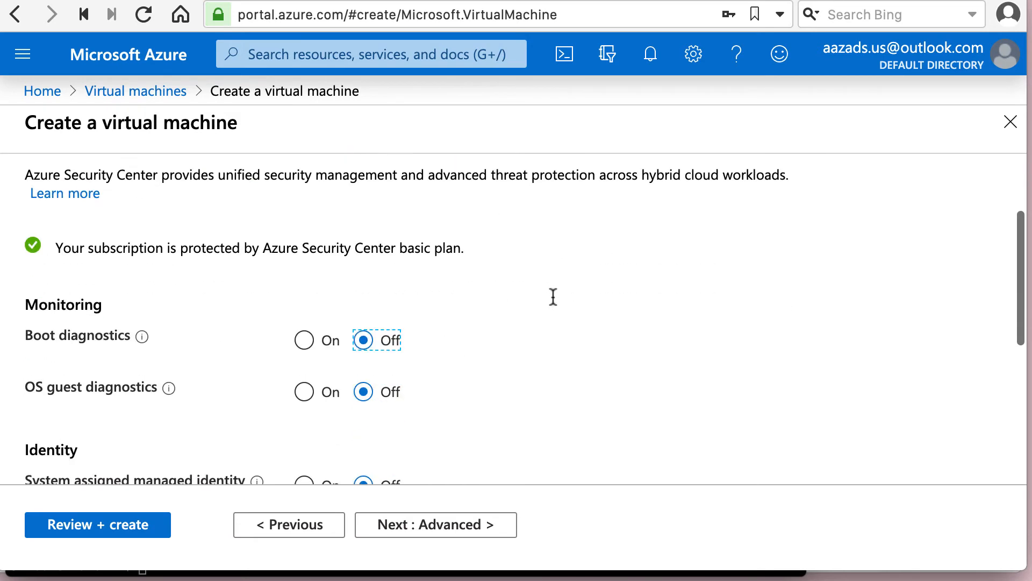
pyautogui.scroll(-6, 554, 297)
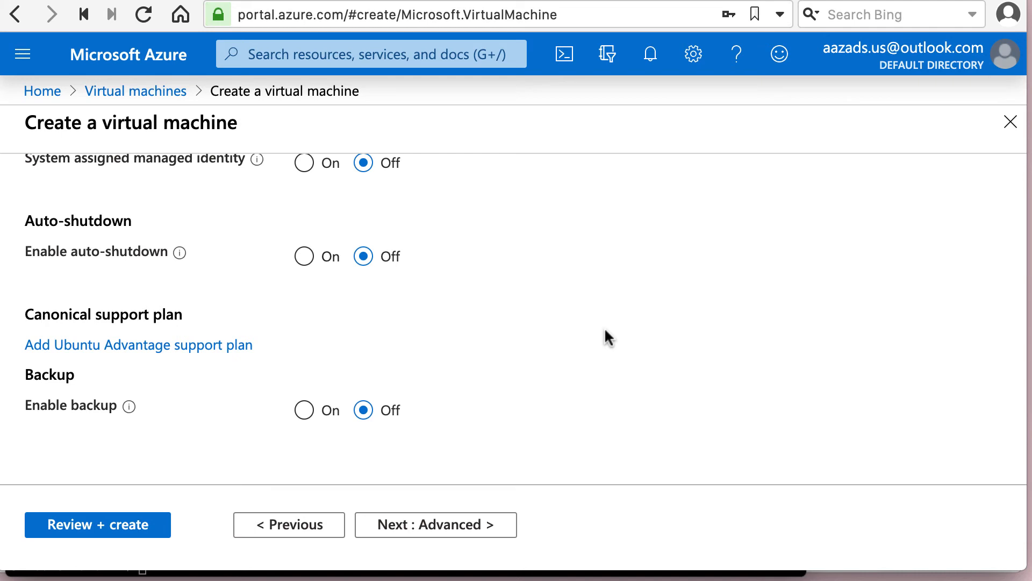
pyautogui.scroll(6, 605, 331)
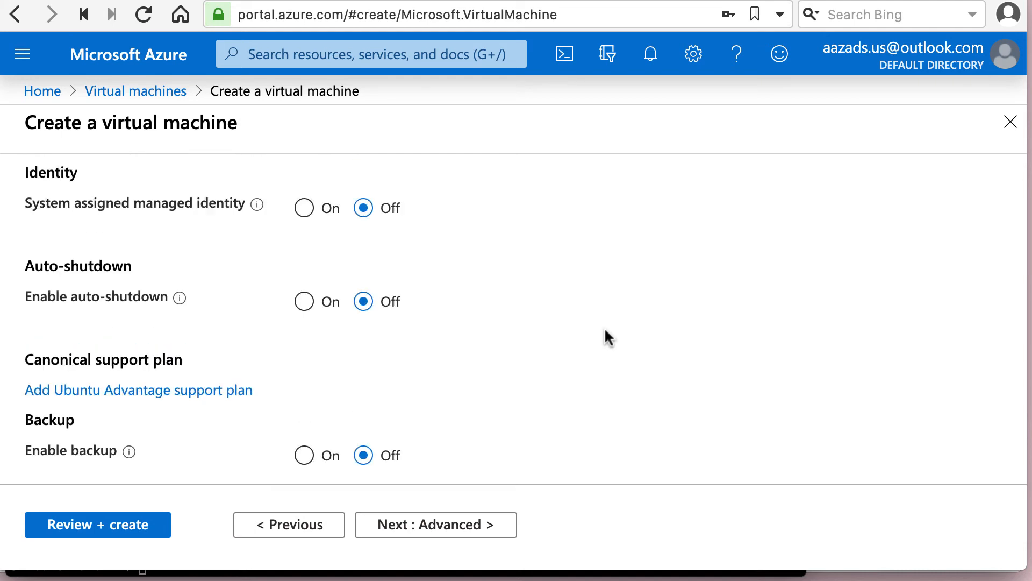
pyautogui.click(466, 537)
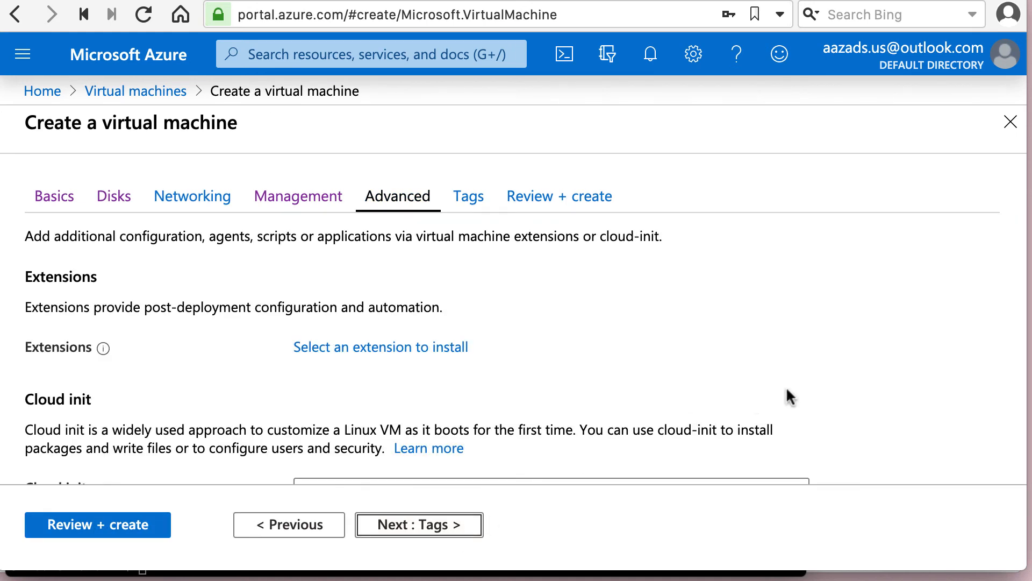
# Enter the cloud-init lines 'yum install postgres' and 'yum install php'
pyautogui.scroll(-5, 787, 391)
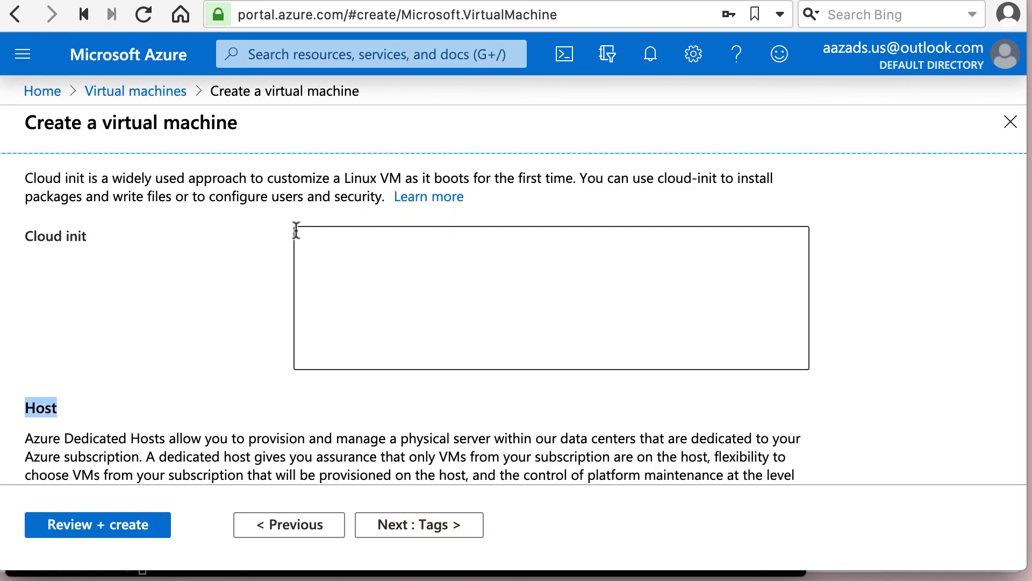
pyautogui.click(390, 303)
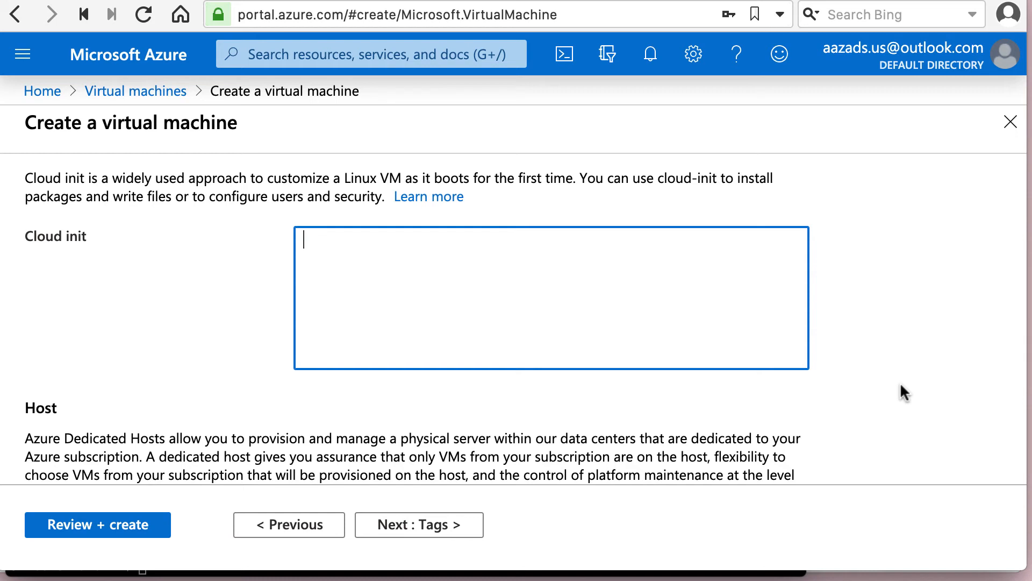
pyautogui.write('yum install postgres')
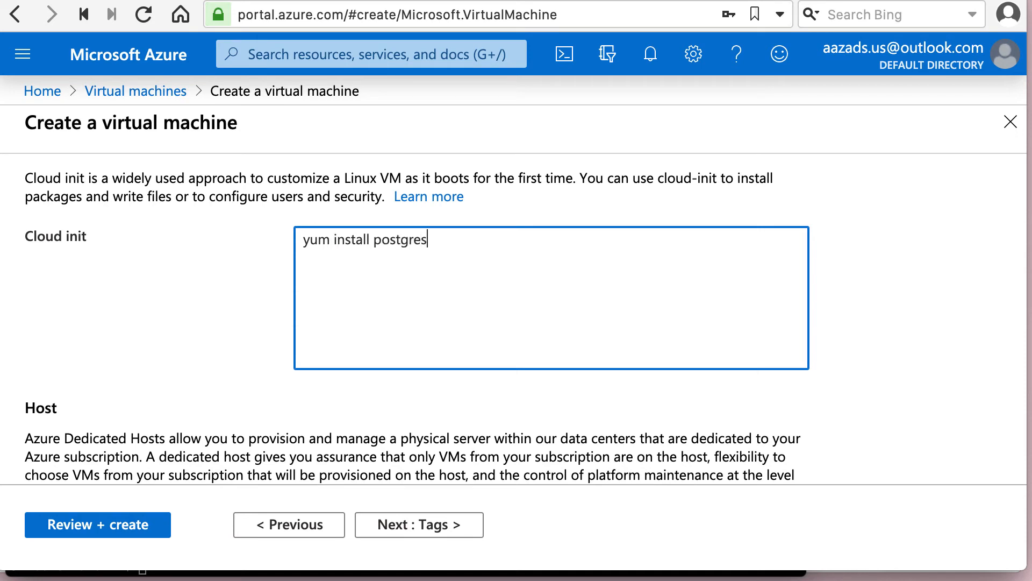
pyautogui.press('Return')
pyautogui.write('u')
pyautogui.press('BackSpace')
pyautogui.write('yum install php')
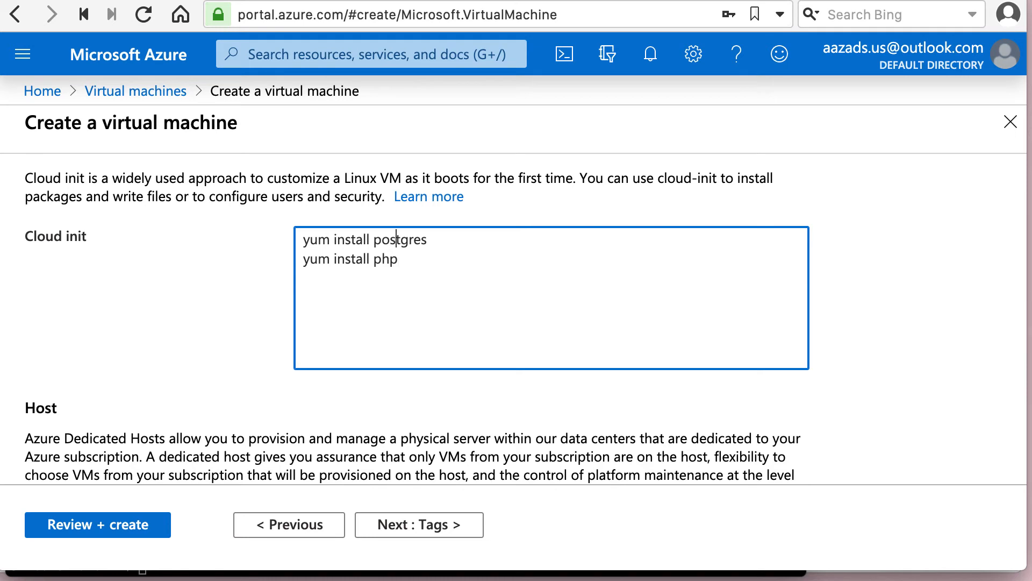
# Select the whole cloud-init script and delete it, leaving the box empty
pyautogui.press('Up')
pyautogui.press('super+a')
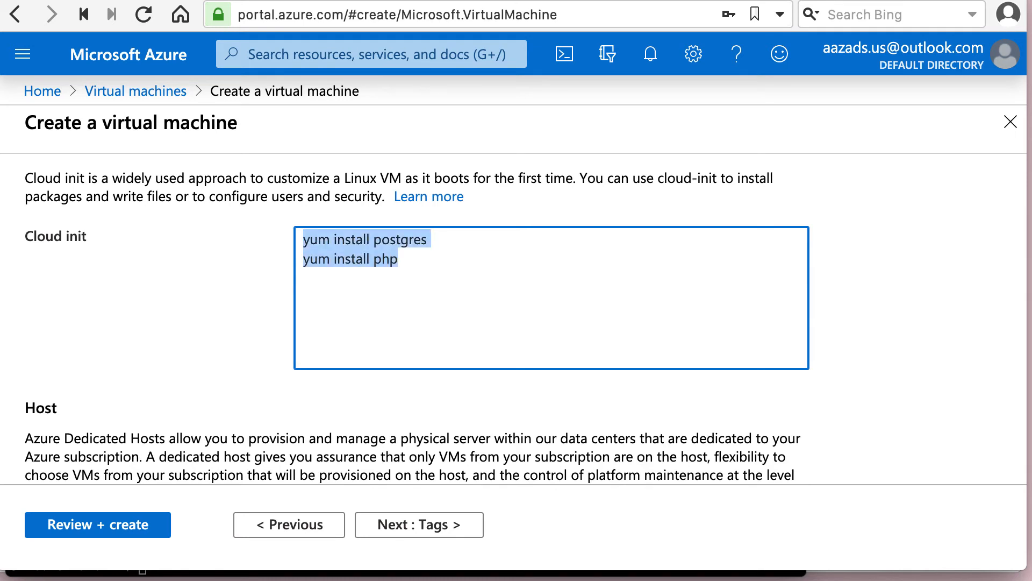
pyautogui.press('BackSpace')
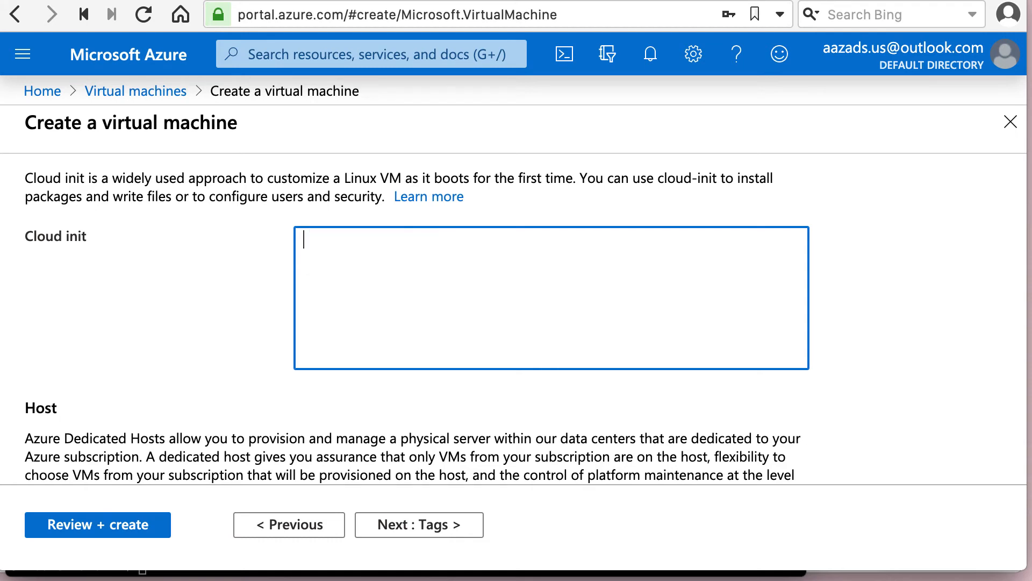
pyautogui.scroll(-6, 919, 331)
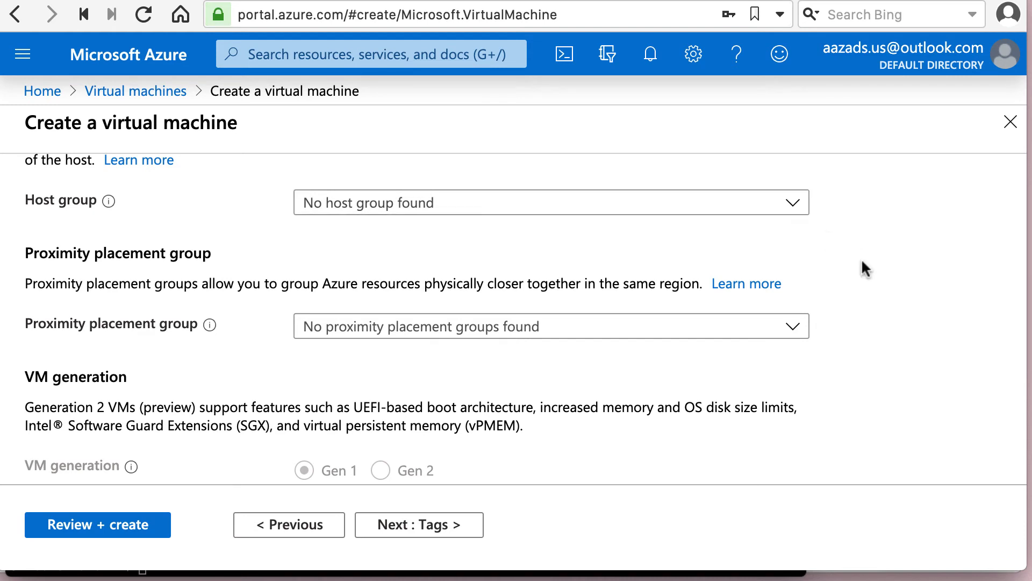
pyautogui.scroll(-1, 862, 262)
pyautogui.scroll(-3, 861, 262)
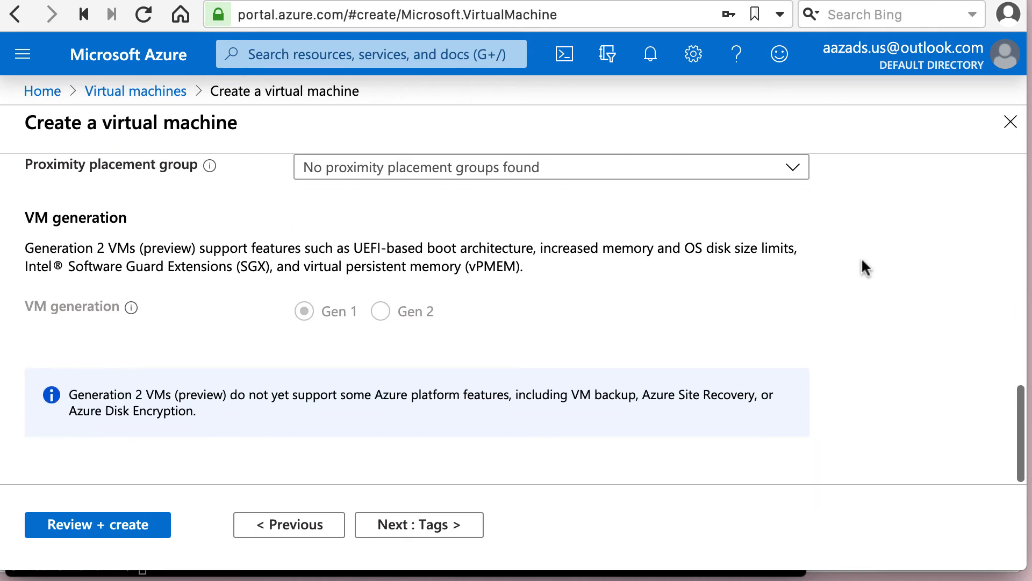
pyautogui.scroll(2, 862, 261)
pyautogui.scroll(2, 862, 260)
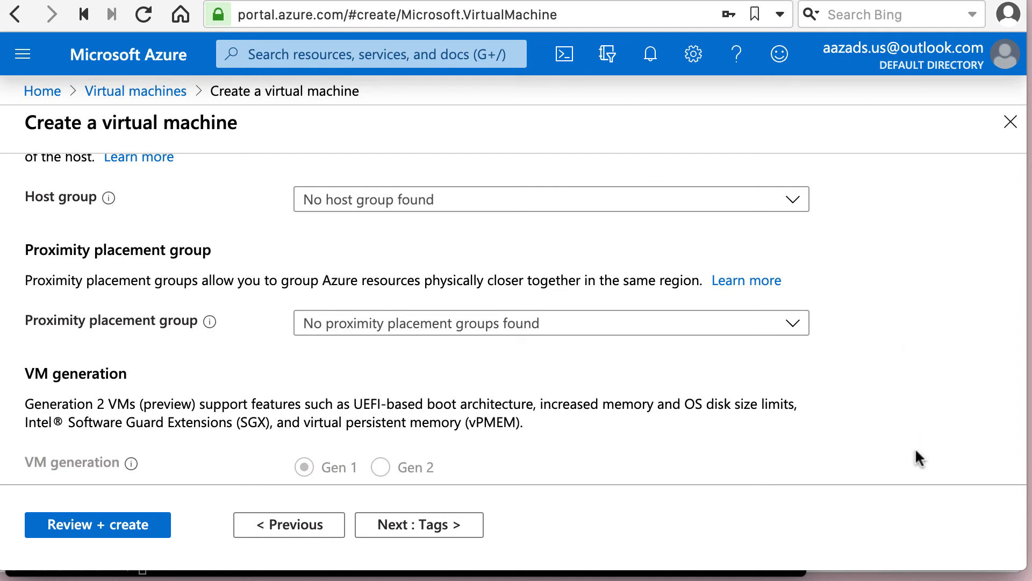
pyautogui.scroll(-3, 916, 457)
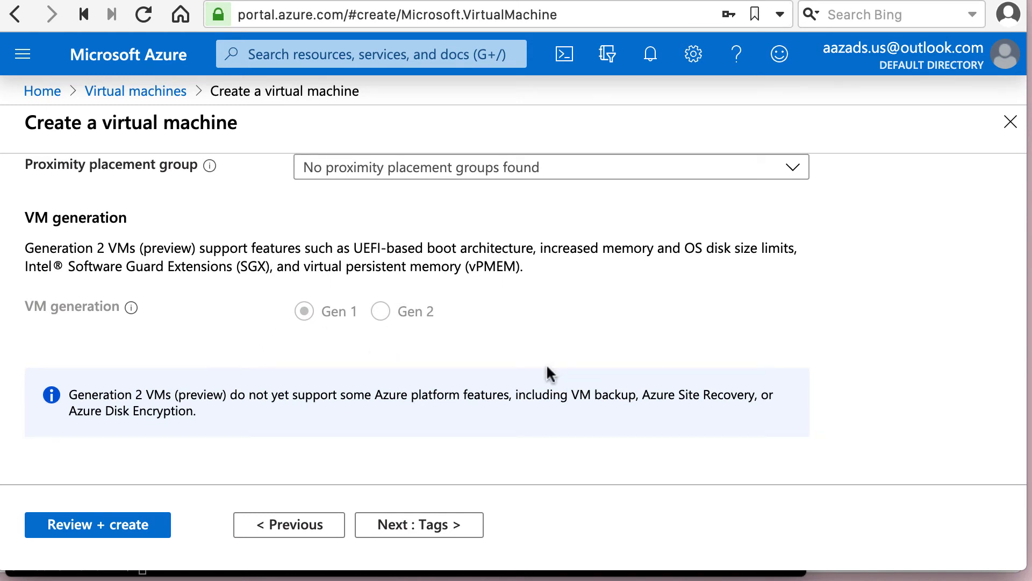
pyautogui.click(536, 247)
pyautogui.moveTo(536, 247); pyautogui.dragTo(347, 247)
pyautogui.click(647, 324)
# Add a tag named Remarks with value 'Azure is Weird', then go to Review + create
pyautogui.click(439, 532)
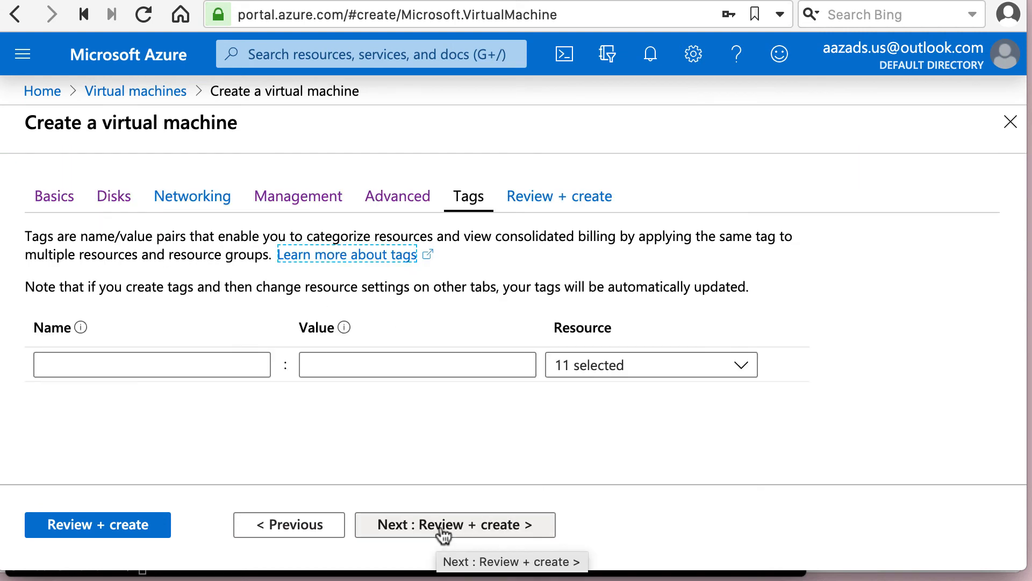
pyautogui.click(192, 366)
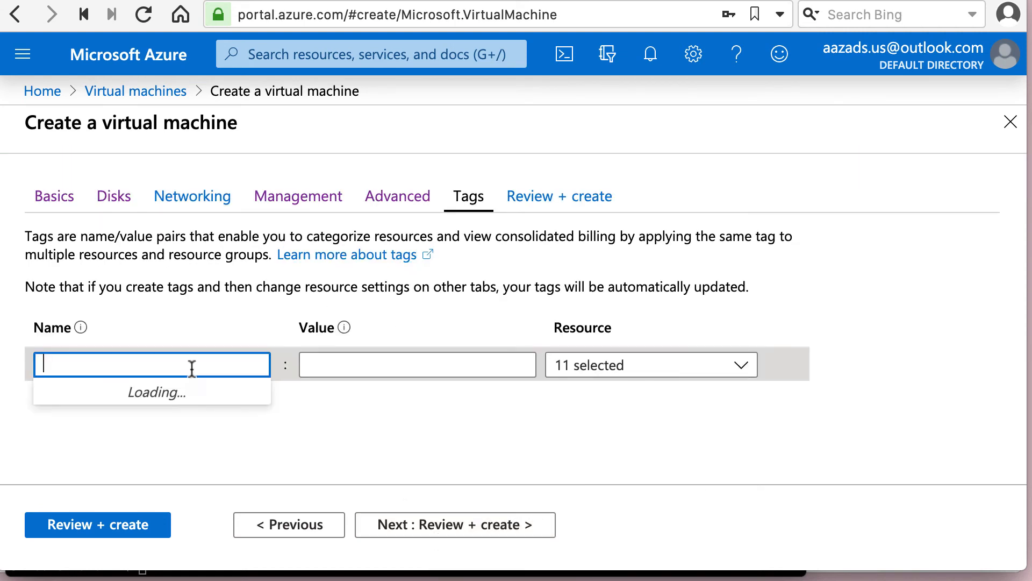
pyautogui.write('Nmae')
pyautogui.press('Tab')
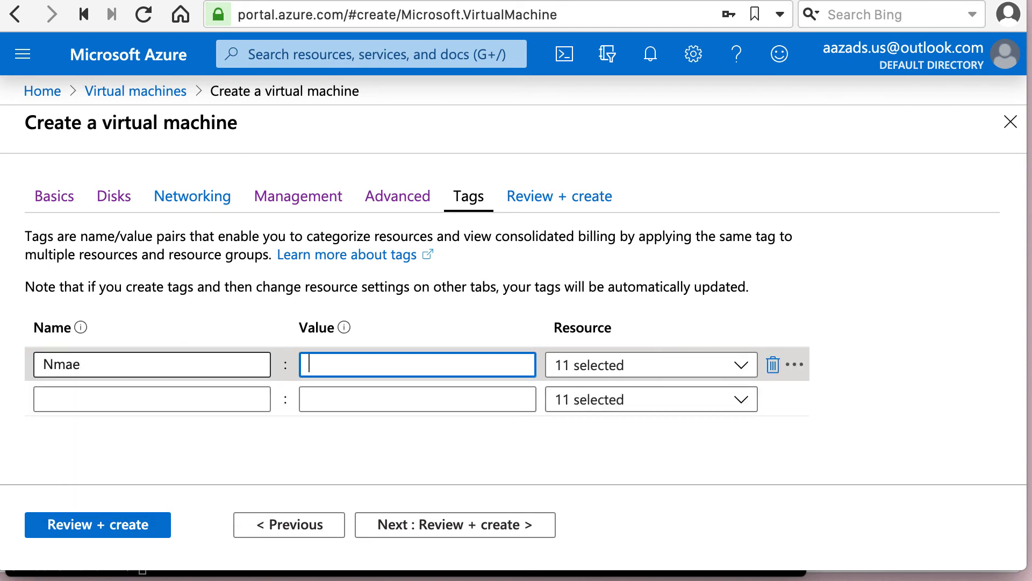
pyautogui.hotkey('shift', 'Tab')
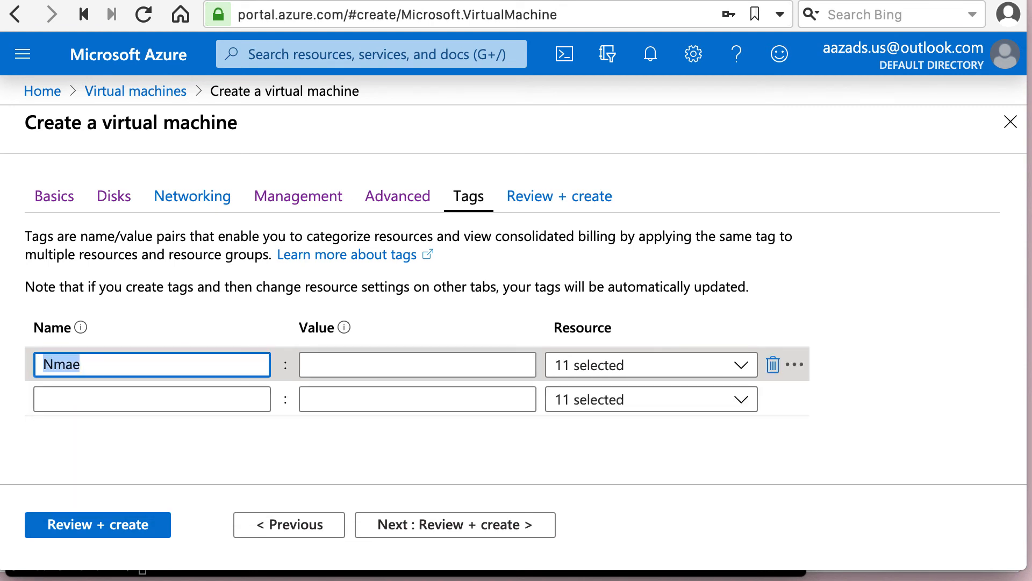
pyautogui.write('Rfe')
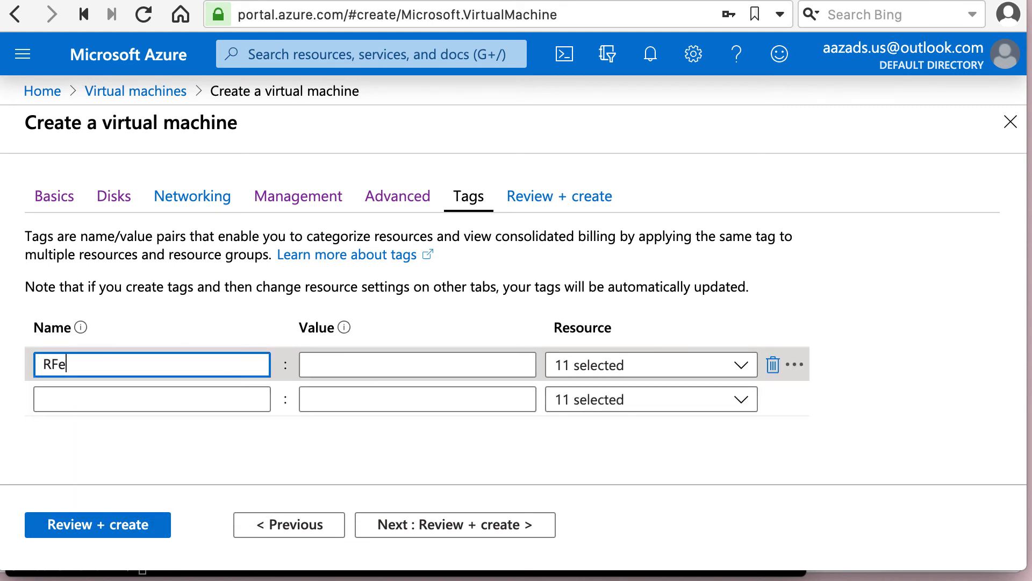
pyautogui.press('BackSpace')
pyautogui.press('BackSpace')
pyautogui.write('emarks')
pyautogui.press('Tab')
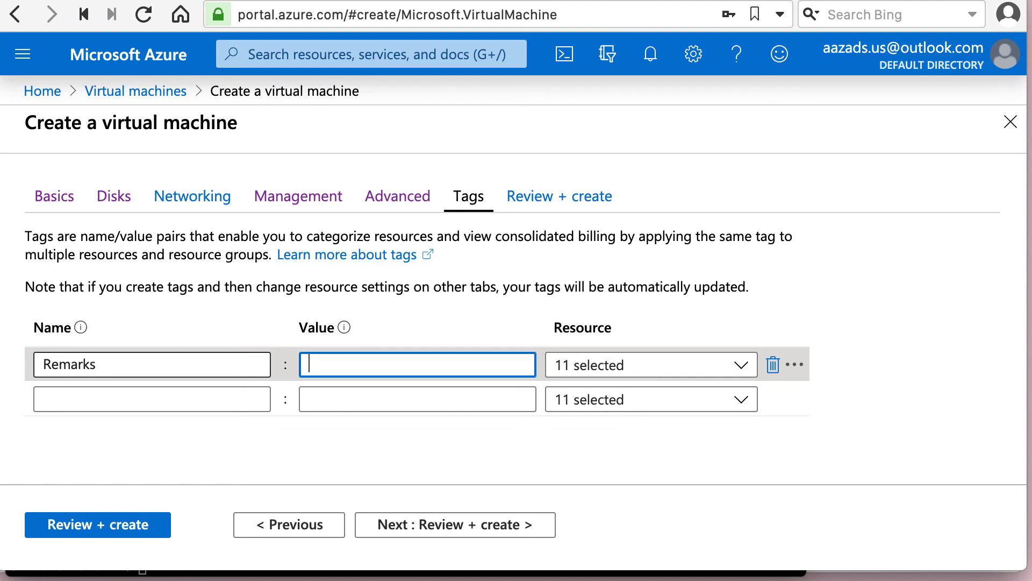
pyautogui.write('Azure is Weird')
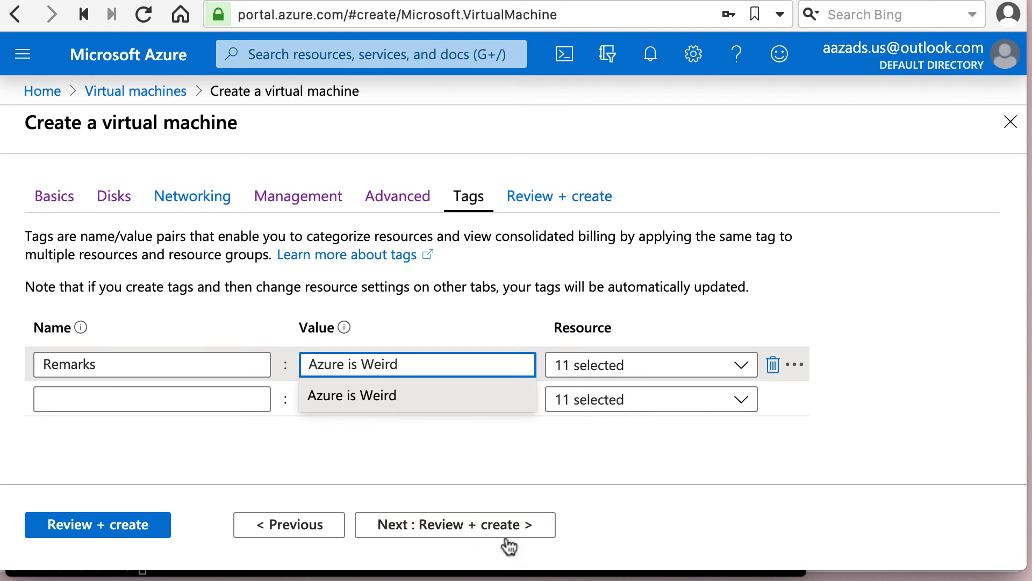
pyautogui.click(490, 527)
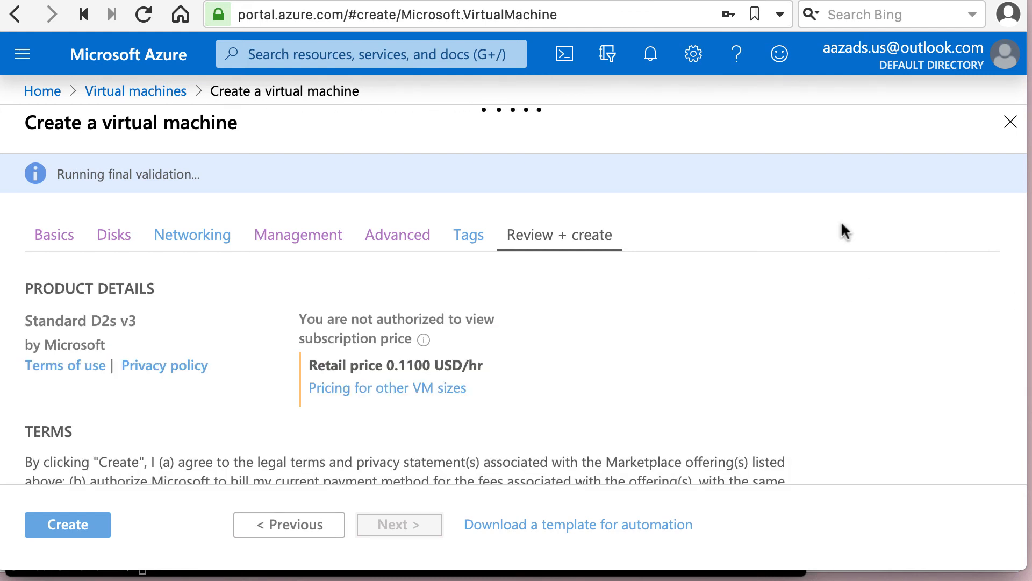
# Review the validated summary and create the Ubuntu Server 18.04 VM in WindRiverRG
pyautogui.scroll(-15, 844, 231)
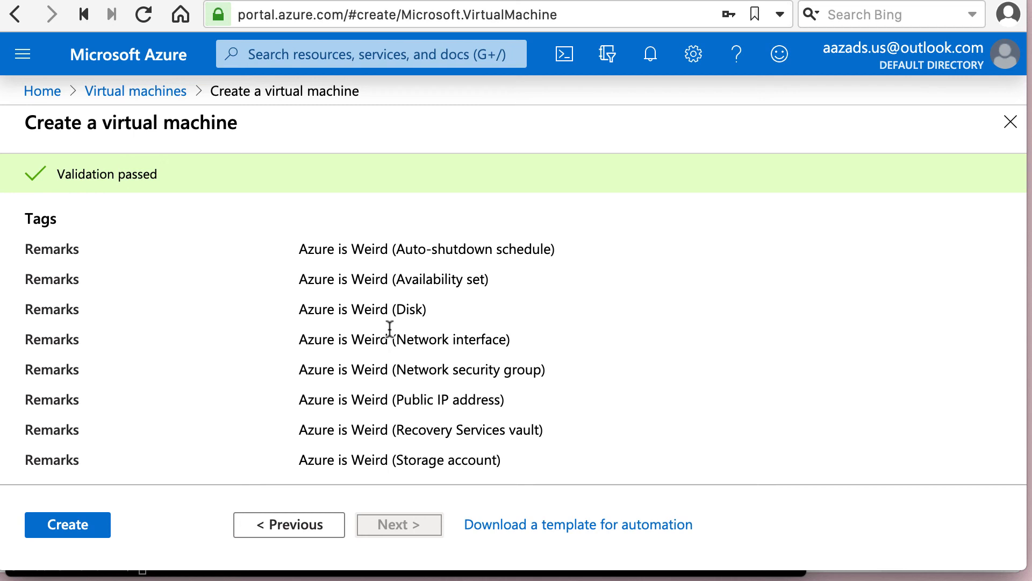
pyautogui.click(85, 527)
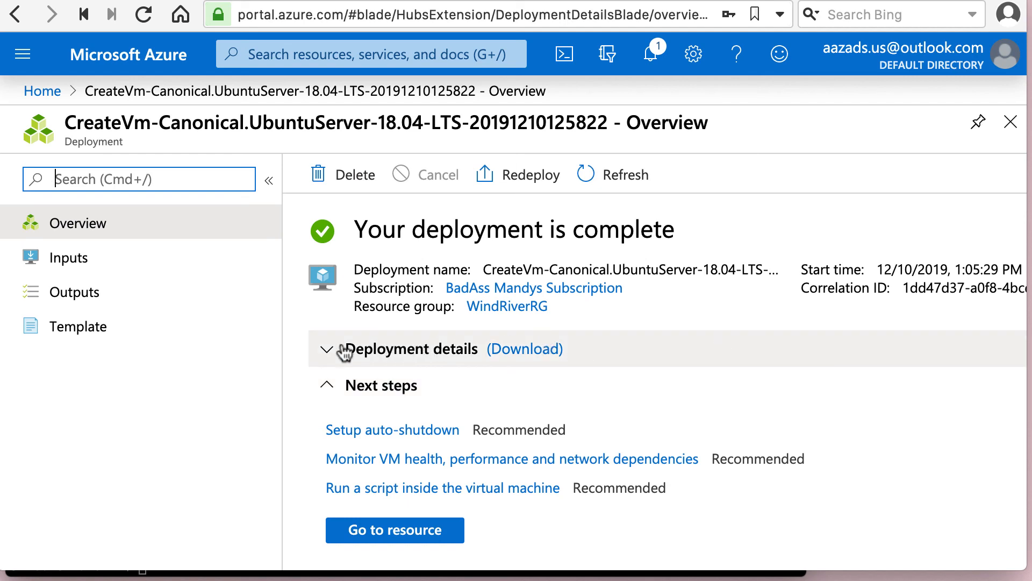
# Expand Deployment details and widen the Type column to show full resource type names
pyautogui.click(325, 351)
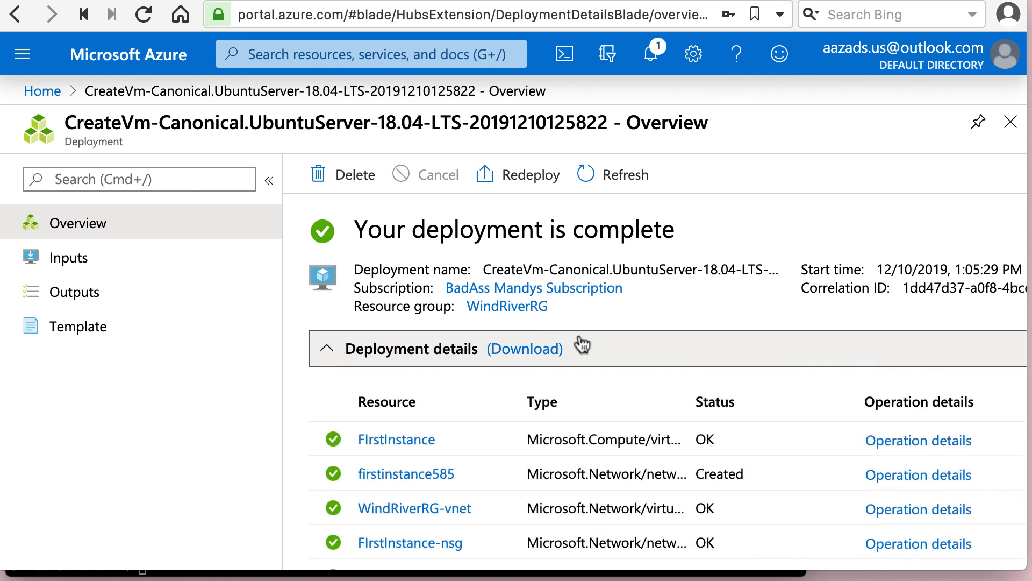
pyautogui.scroll(-3, 582, 346)
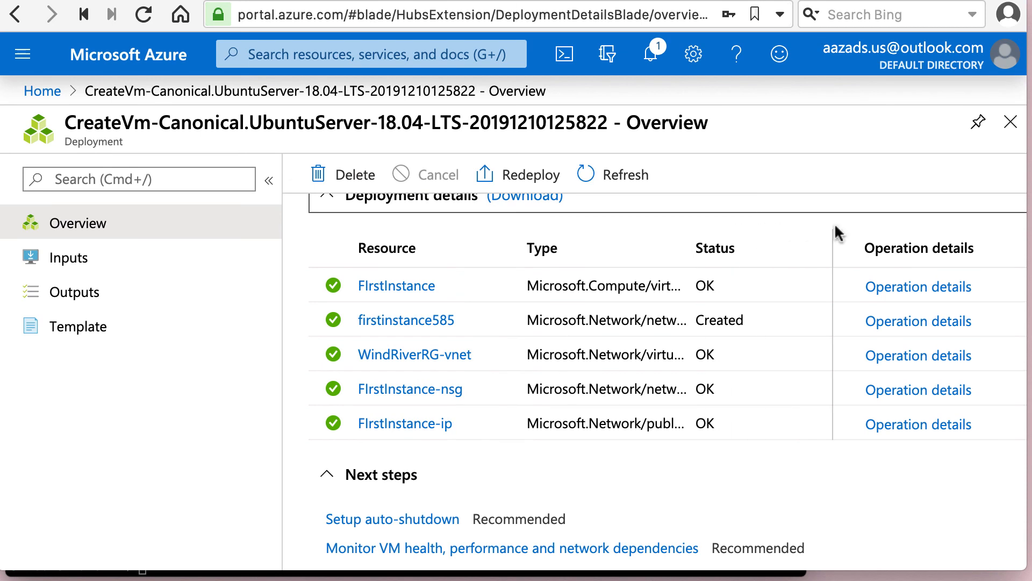
pyautogui.moveTo(834, 234); pyautogui.dragTo(933, 245)
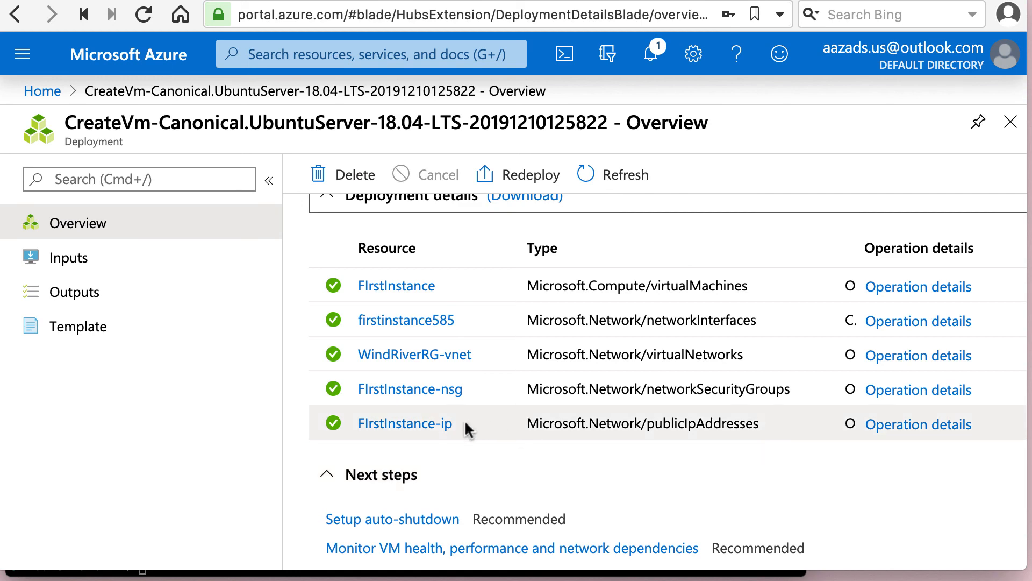
pyautogui.moveTo(456, 428); pyautogui.dragTo(360, 423)
# Collapse the Next steps section so the five succeeded resources stay in view
pyautogui.click(646, 487)
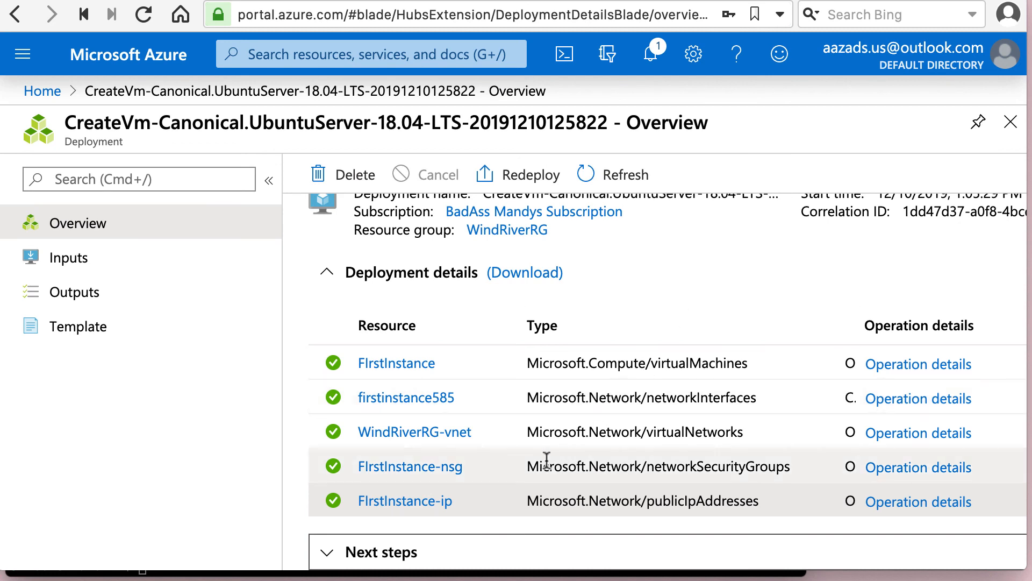
pyautogui.moveTo(483, 469); pyautogui.dragTo(356, 466)
pyautogui.click(676, 263)
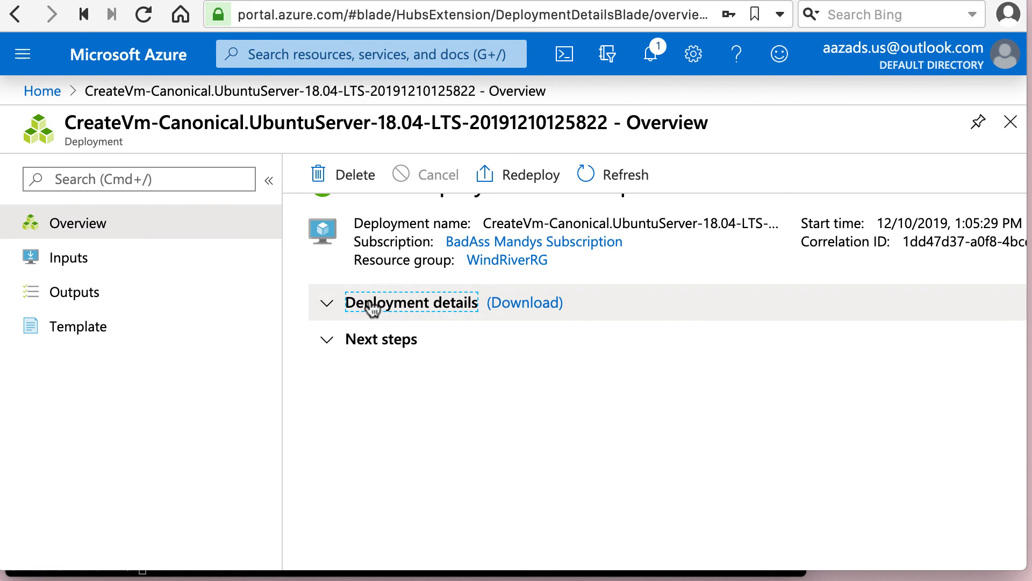
pyautogui.click(323, 308)
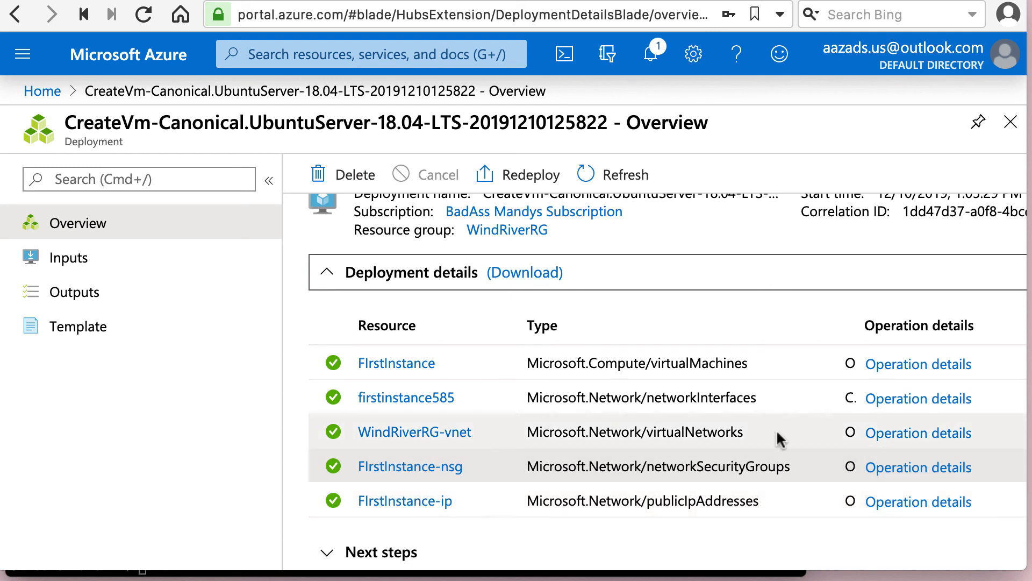
# Review the WindRiverRG-vnet operation details, close them, and collapse Deployment details
pyautogui.click(905, 437)
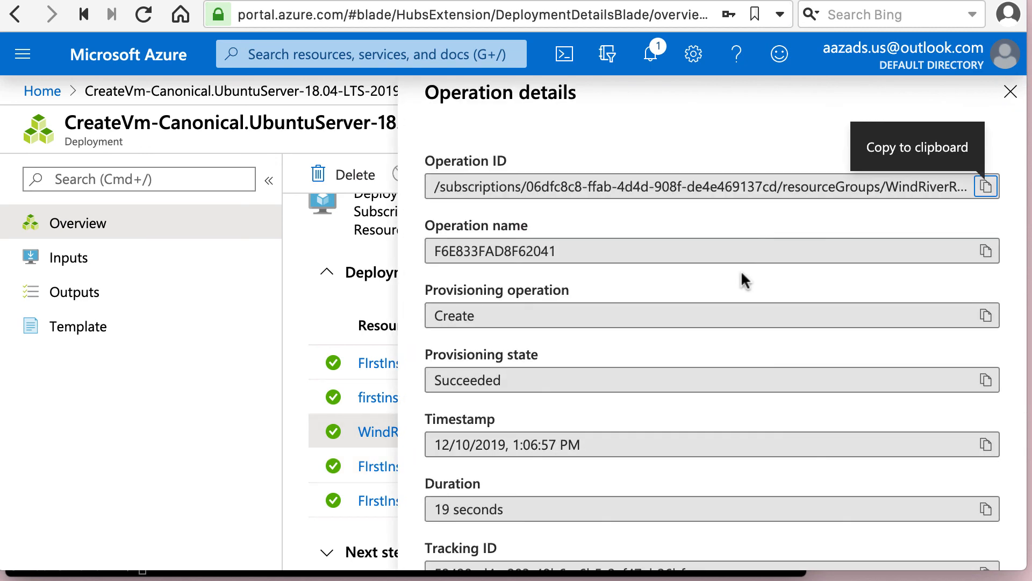
pyautogui.scroll(-10, 743, 277)
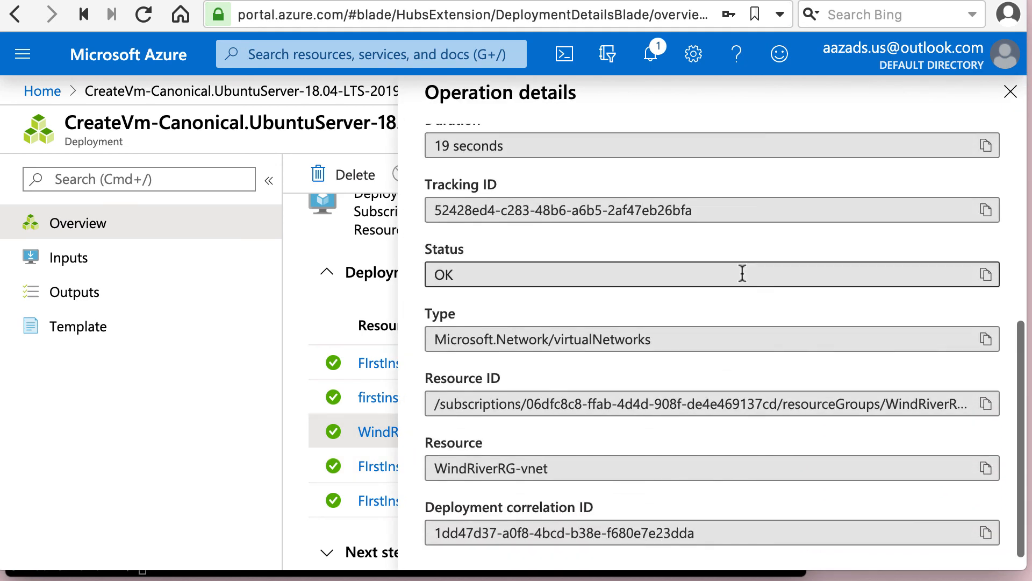
pyautogui.scroll(-1, 743, 274)
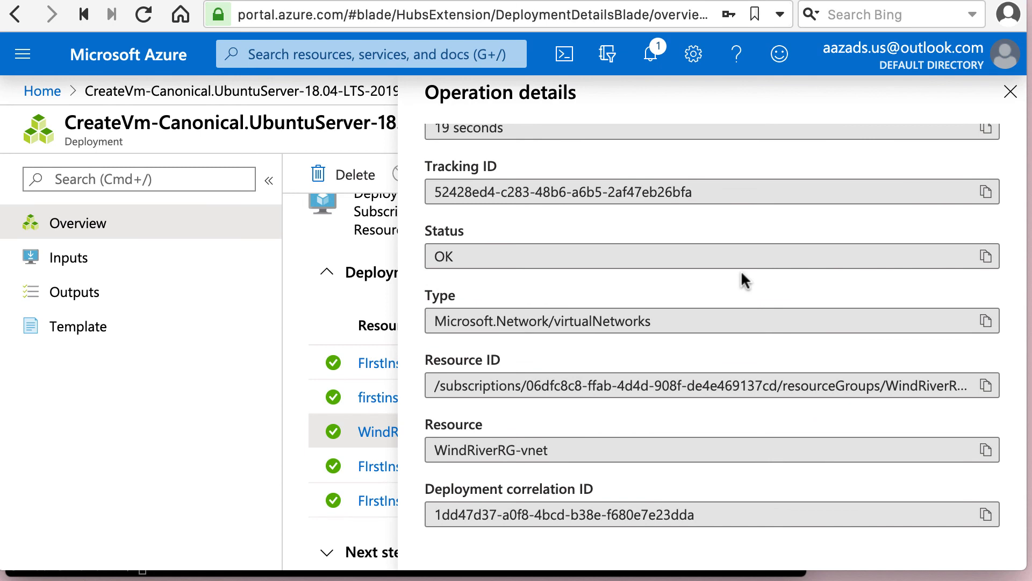
pyautogui.scroll(10, 743, 279)
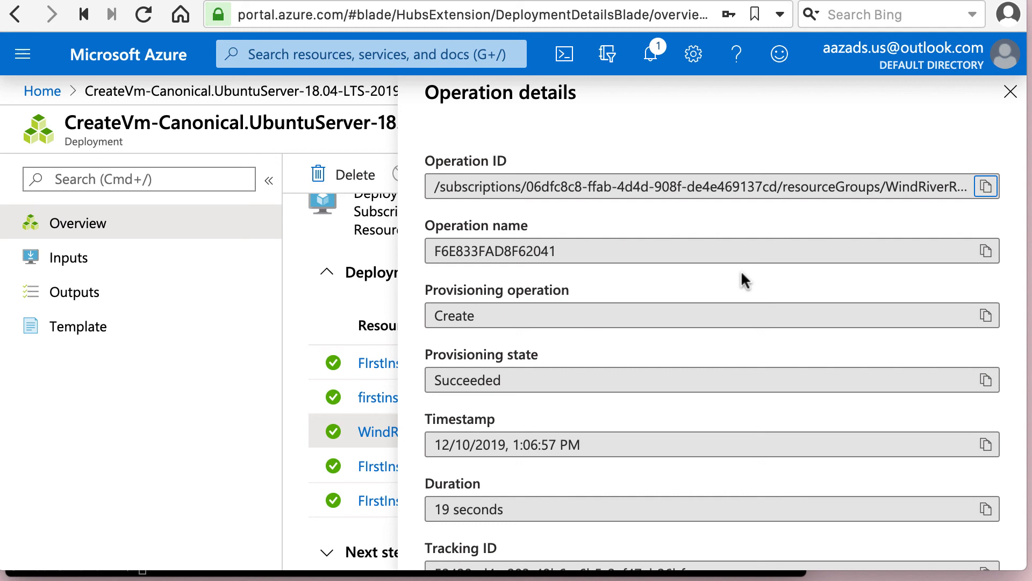
pyautogui.click(1011, 91)
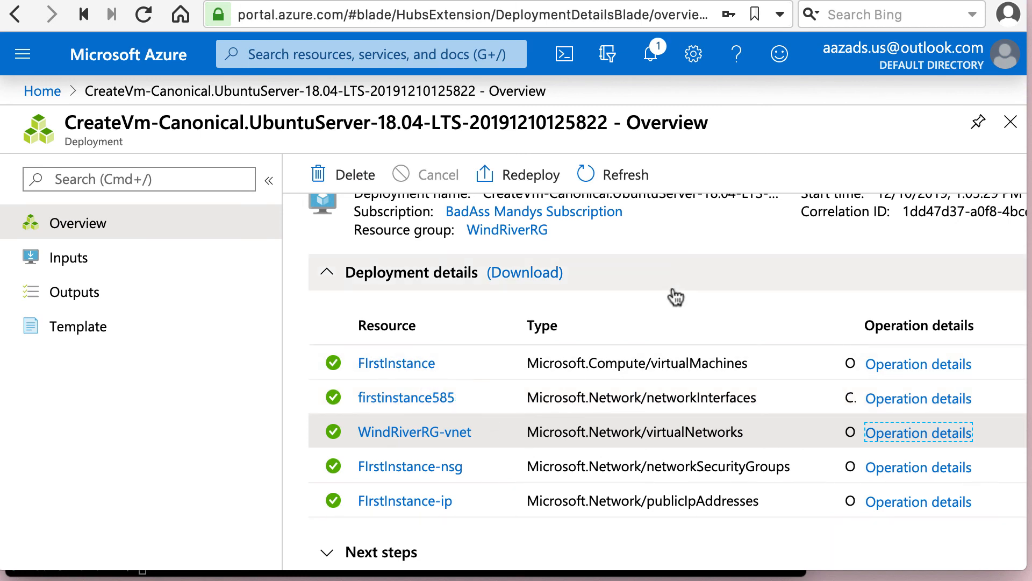
pyautogui.click(329, 275)
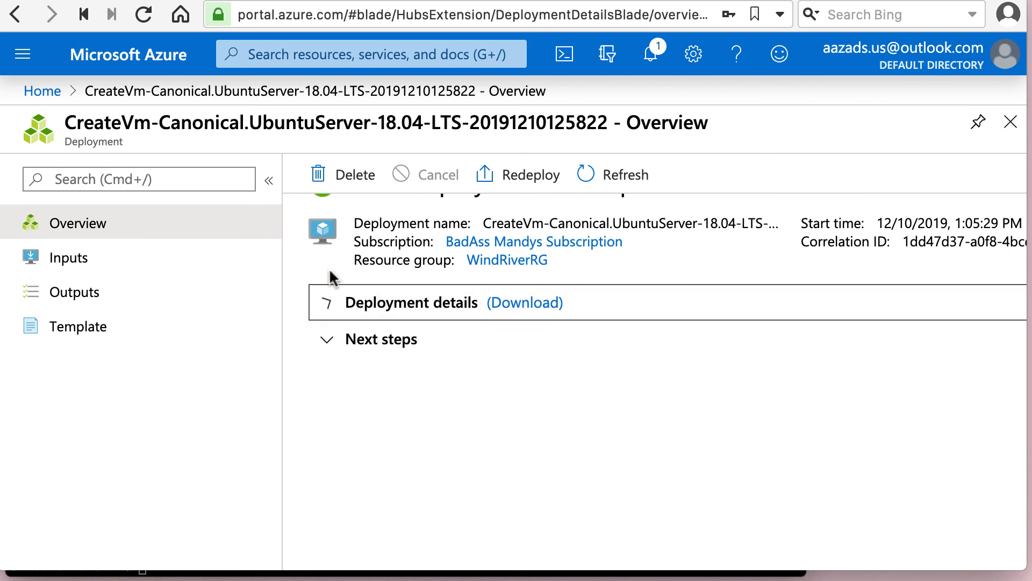